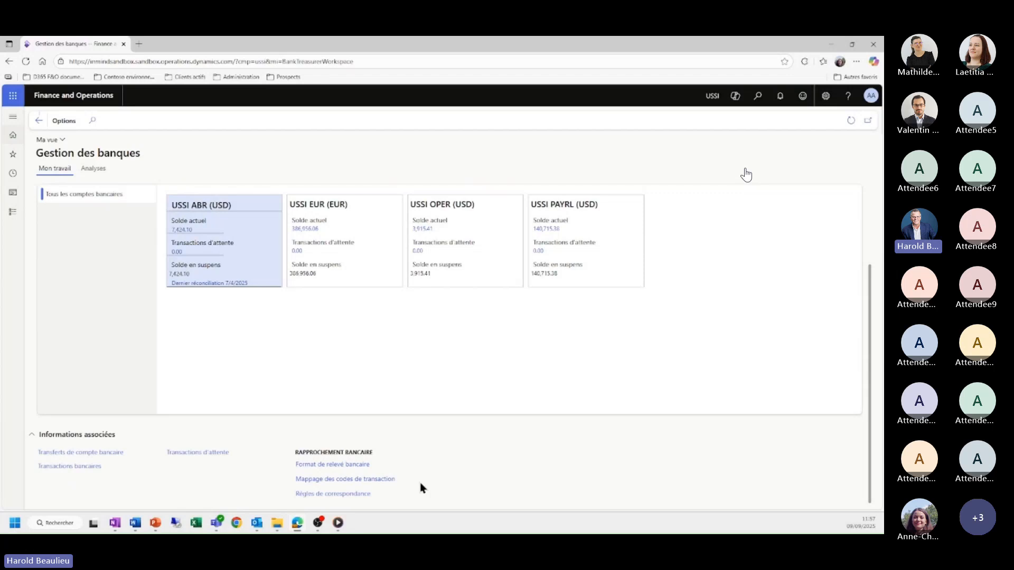
Open the transaction code mapping from the bank management workspace and review the mappings for the USSI ABR account
click(385, 479)
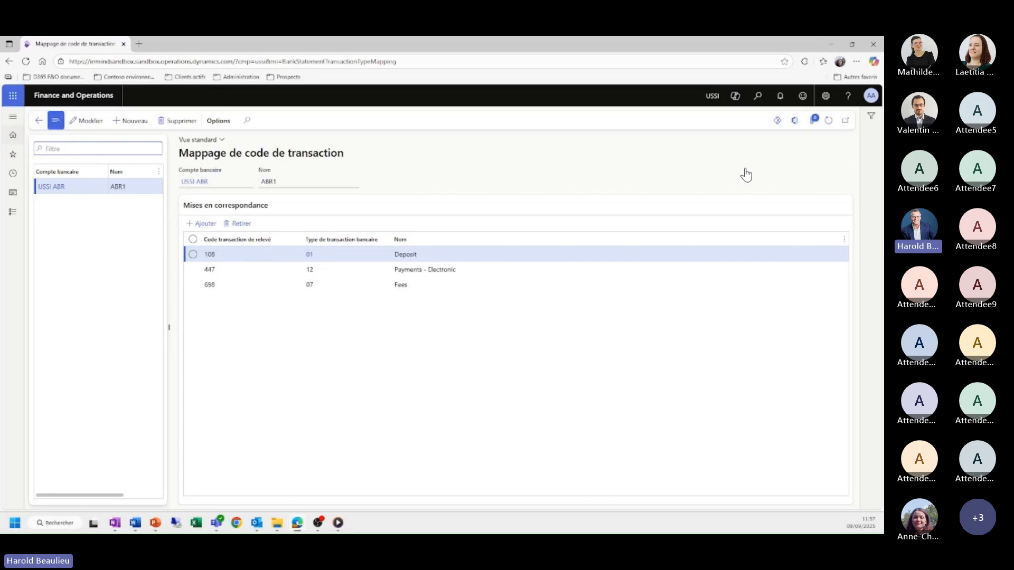
key(alt+Tab)
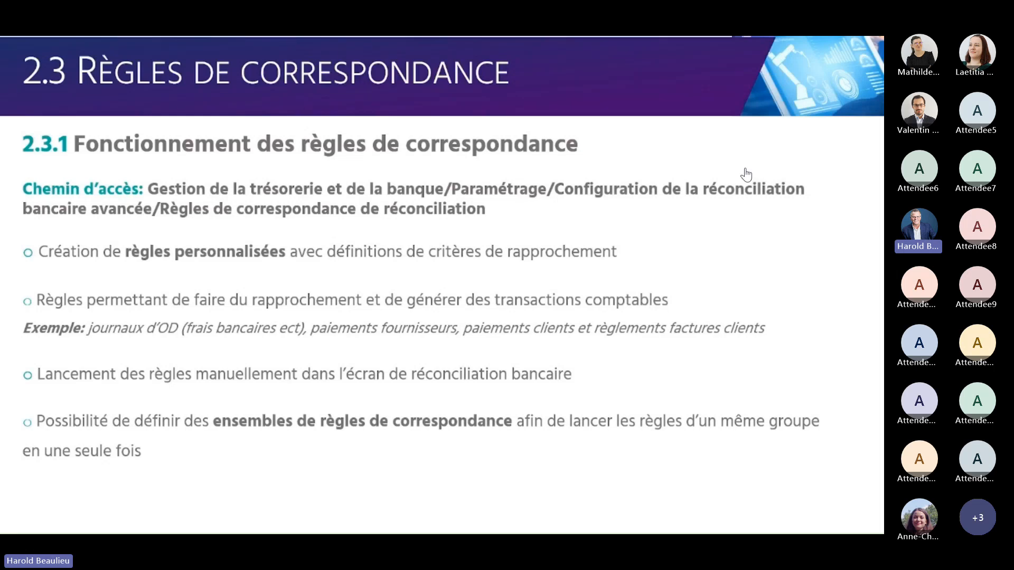
key(Right)
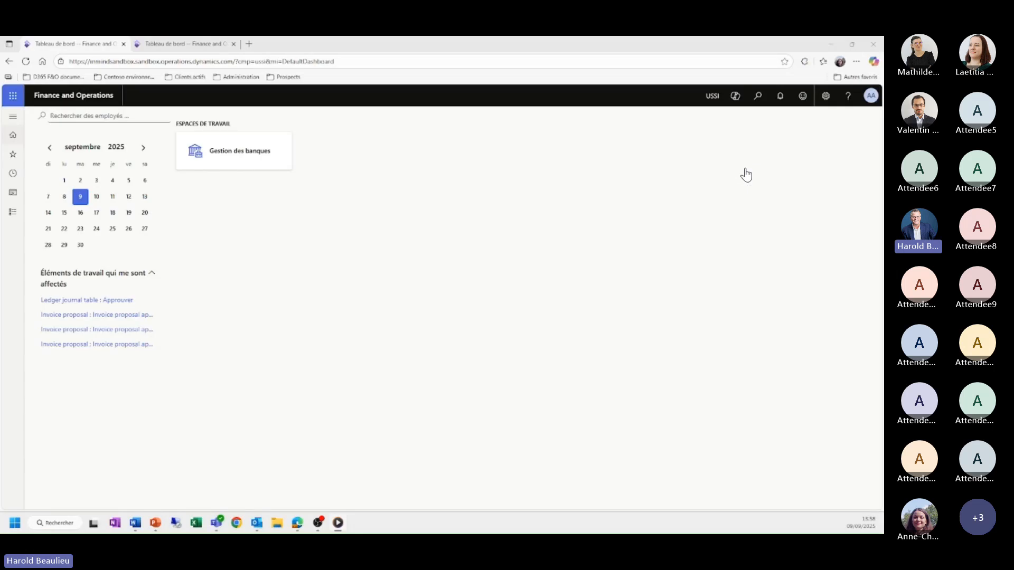
Open the reconciliation matching rules from the Gestion des banques workspace and examine the TransBanc rule's grouping conditions and matching criteria
click(238, 147)
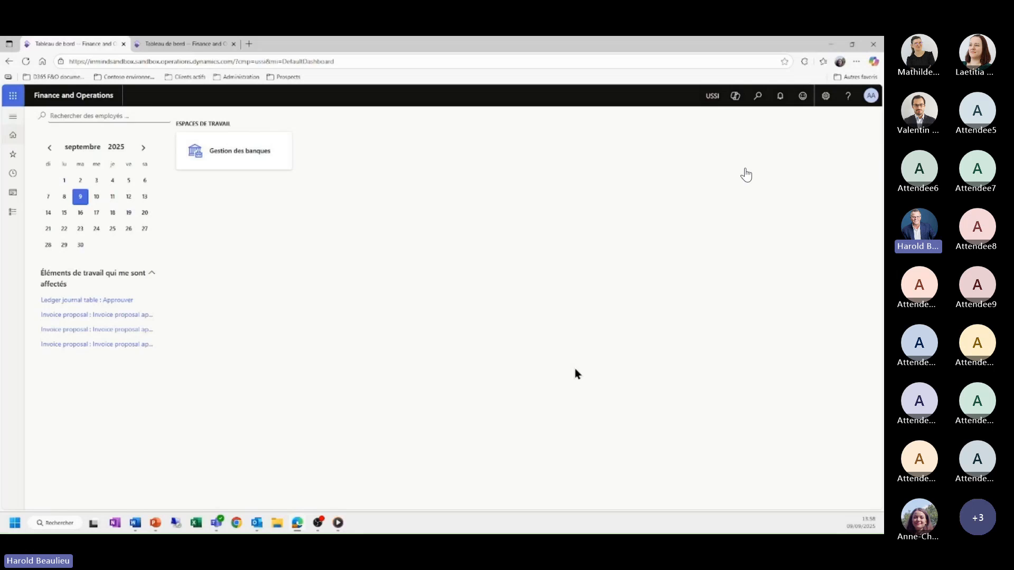
scroll(675, 445, down, 3)
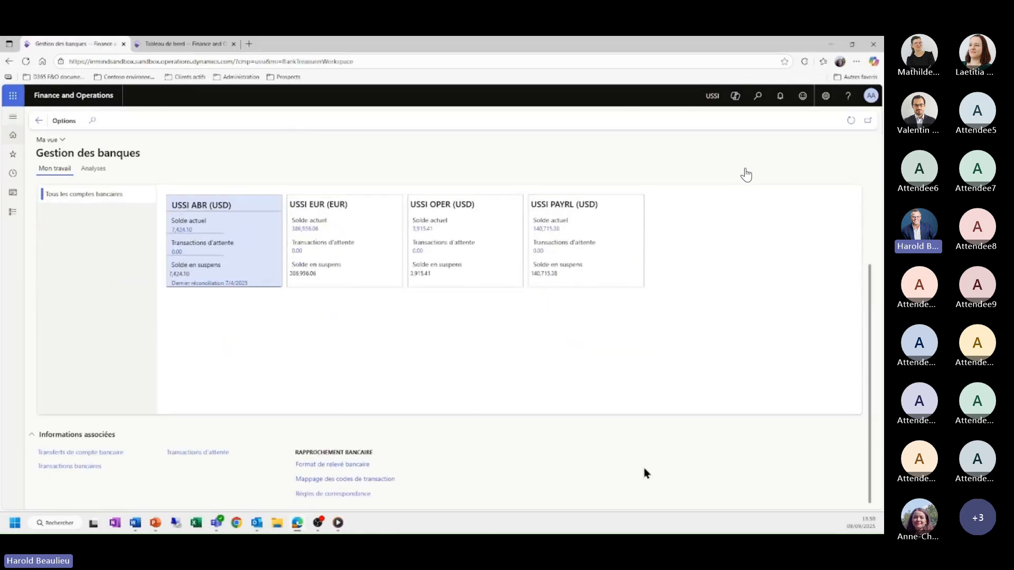
click(351, 494)
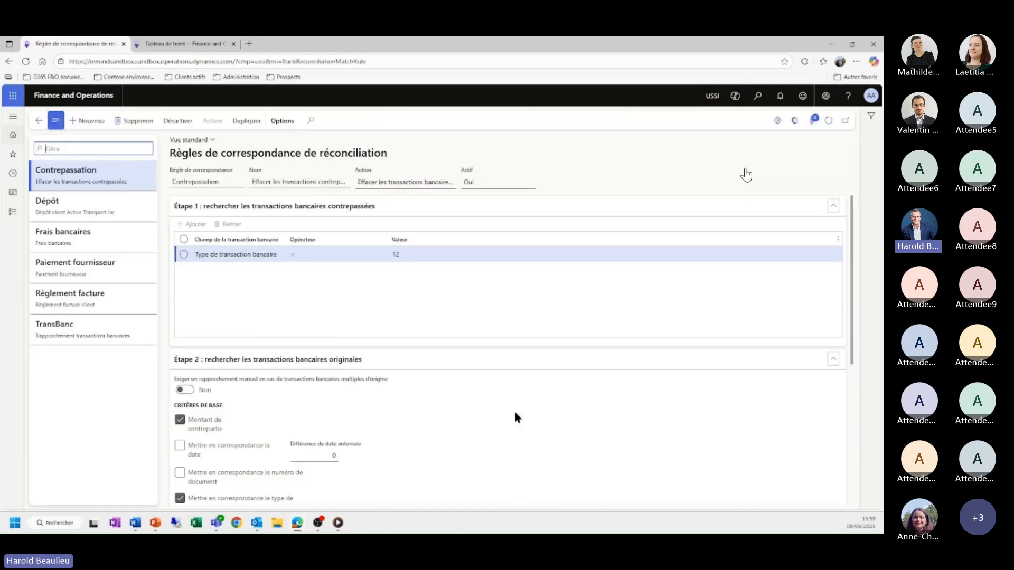
click(111, 330)
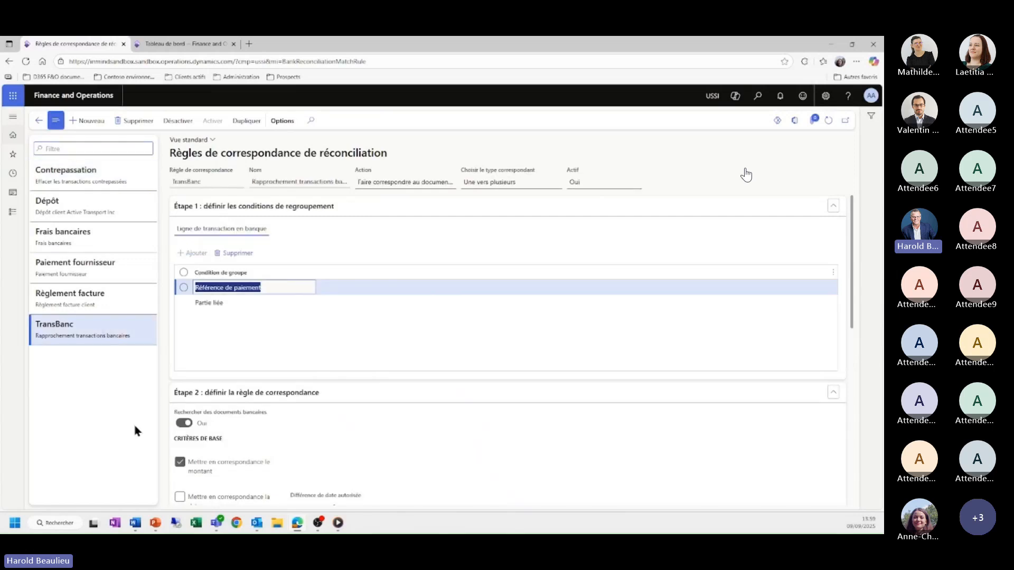
double_click(729, 361)
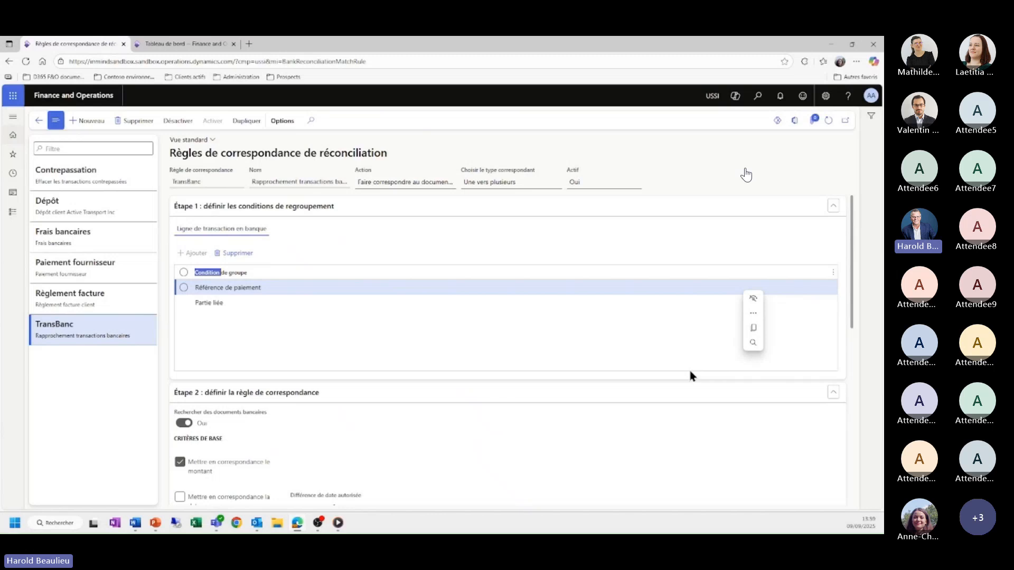
scroll(690, 376, down, 1)
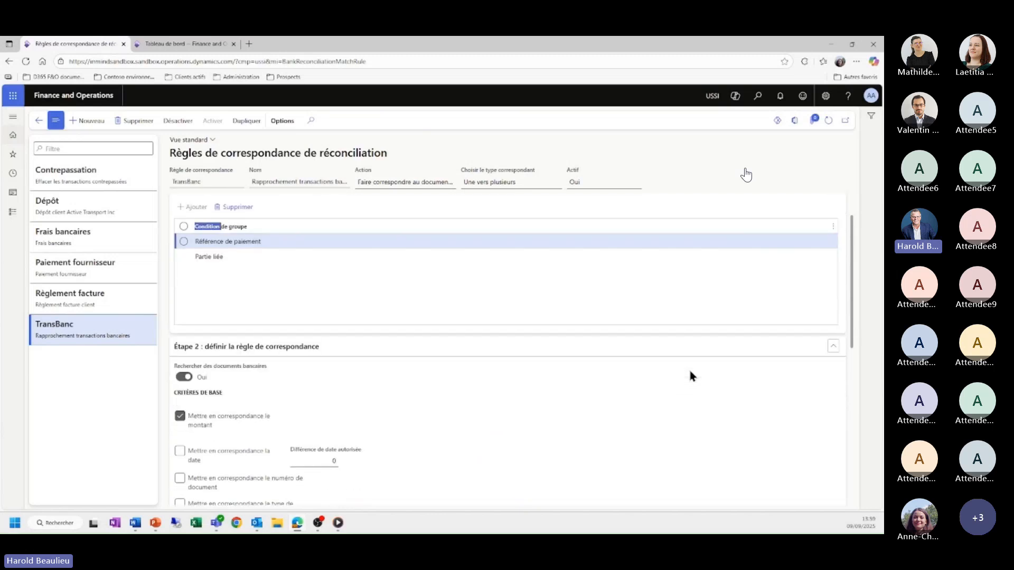
scroll(690, 376, down, 2)
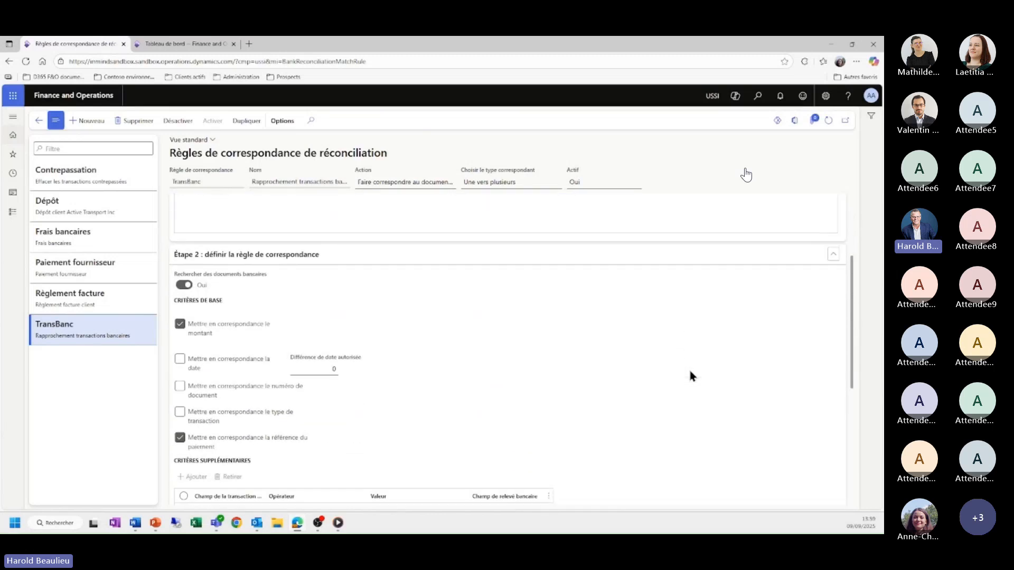
scroll(690, 376, down, 1)
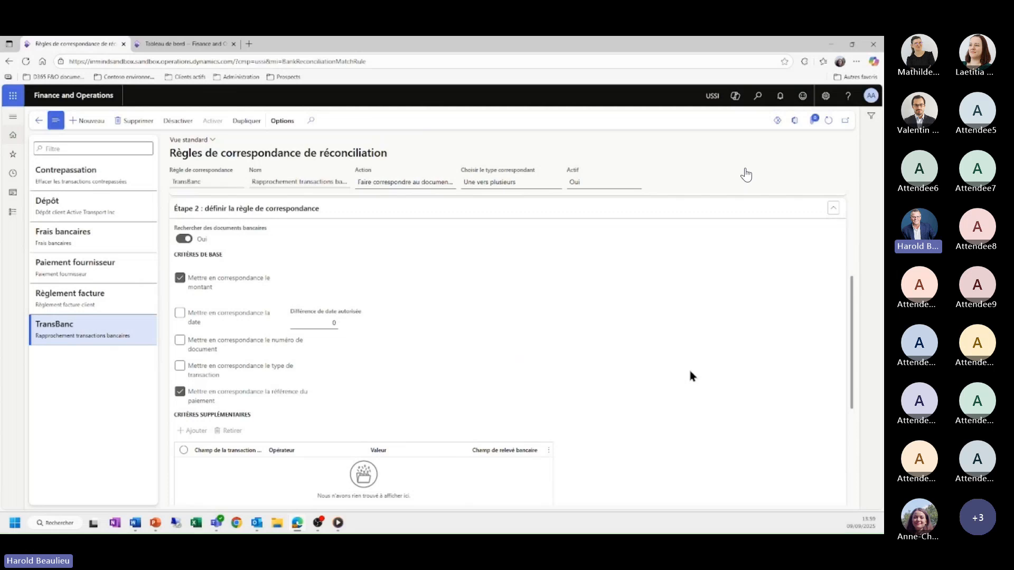
Review the search criteria and settings of the Frais bancaires, Dépôt and Paiement fournisseur matching rules
click(99, 236)
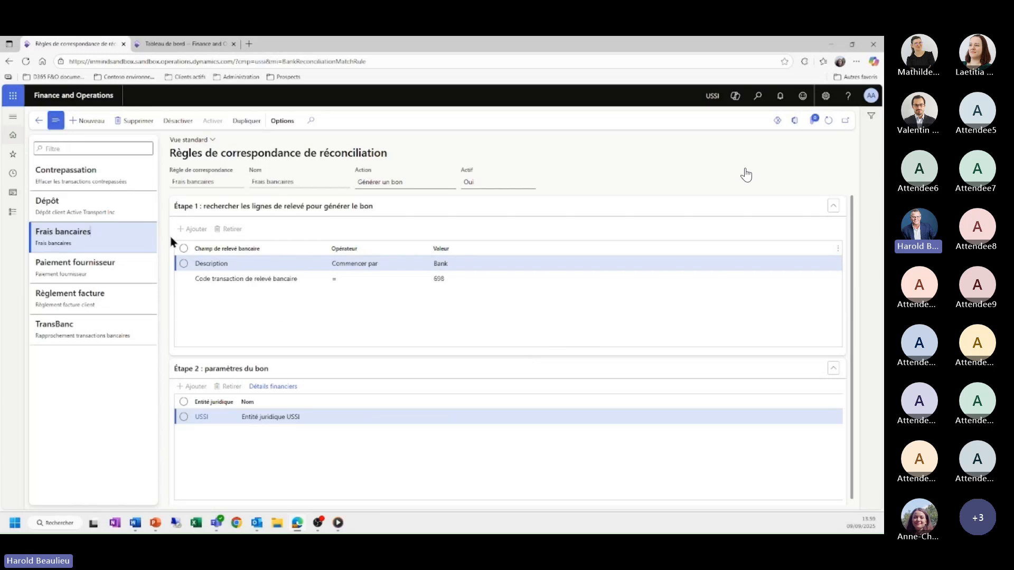
click(122, 209)
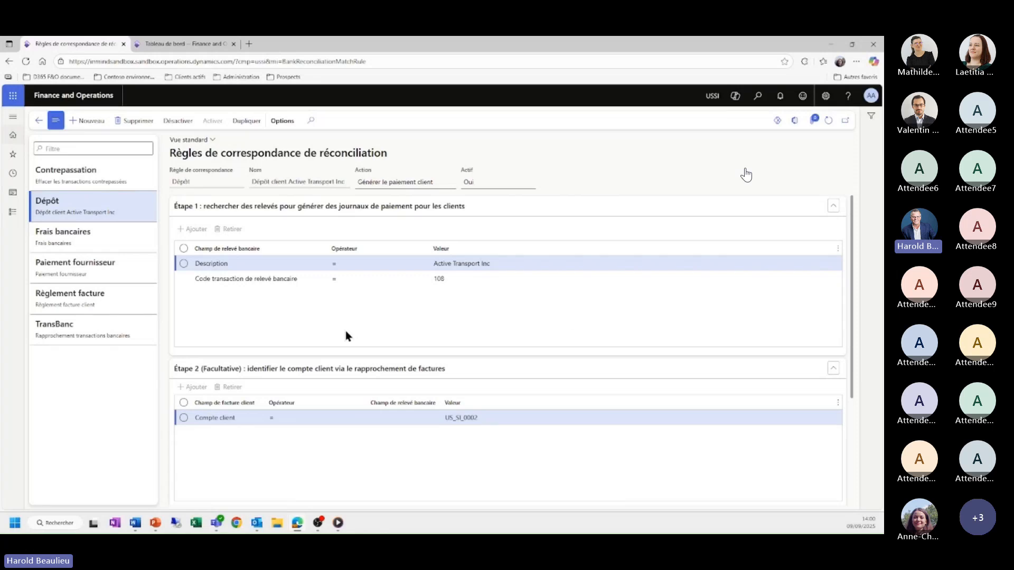
click(142, 284)
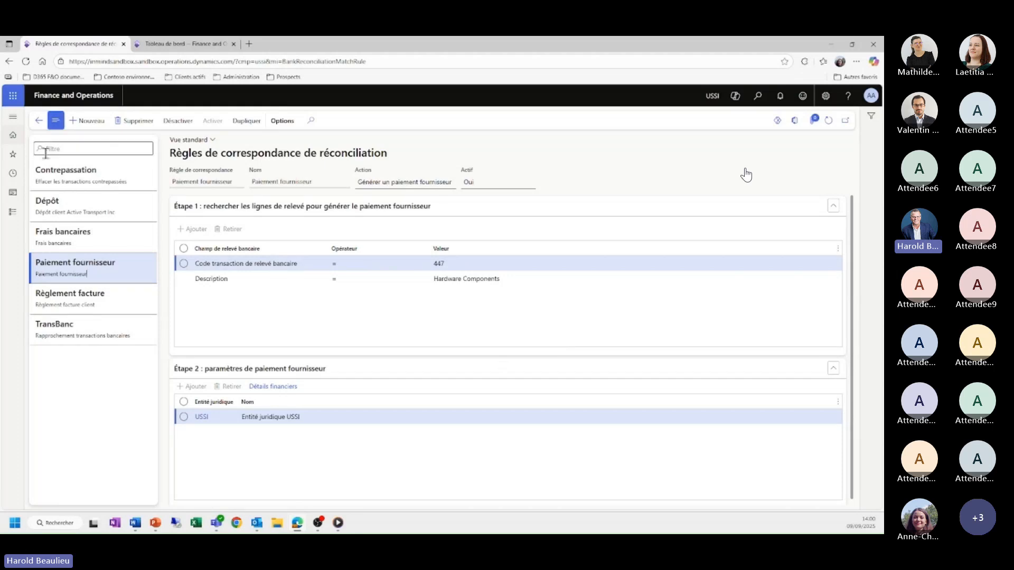
Examine the Contrepassation rule's reversed-transaction condition and its criteria for finding the original bank transactions
click(49, 166)
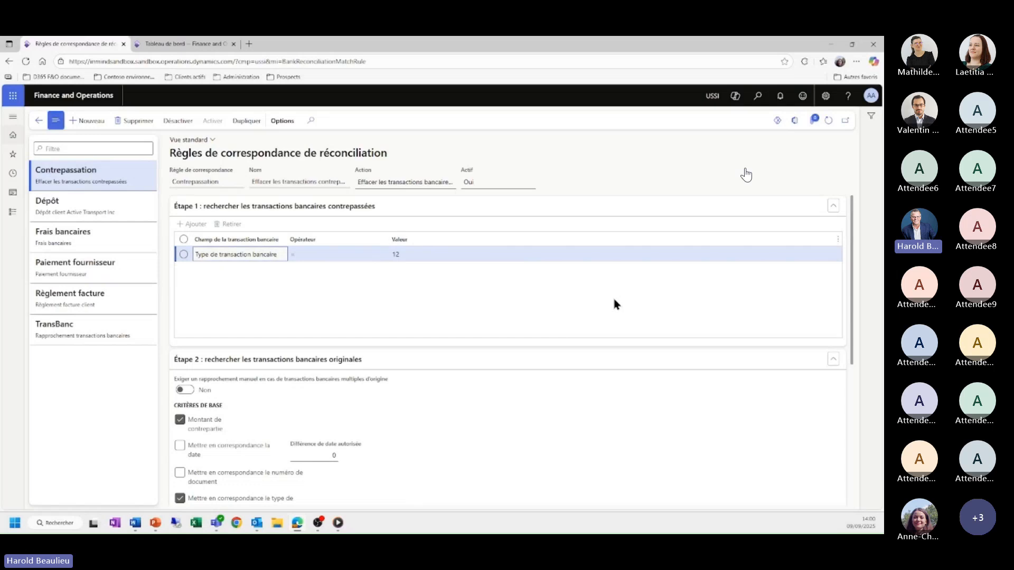
scroll(613, 304, down, 3)
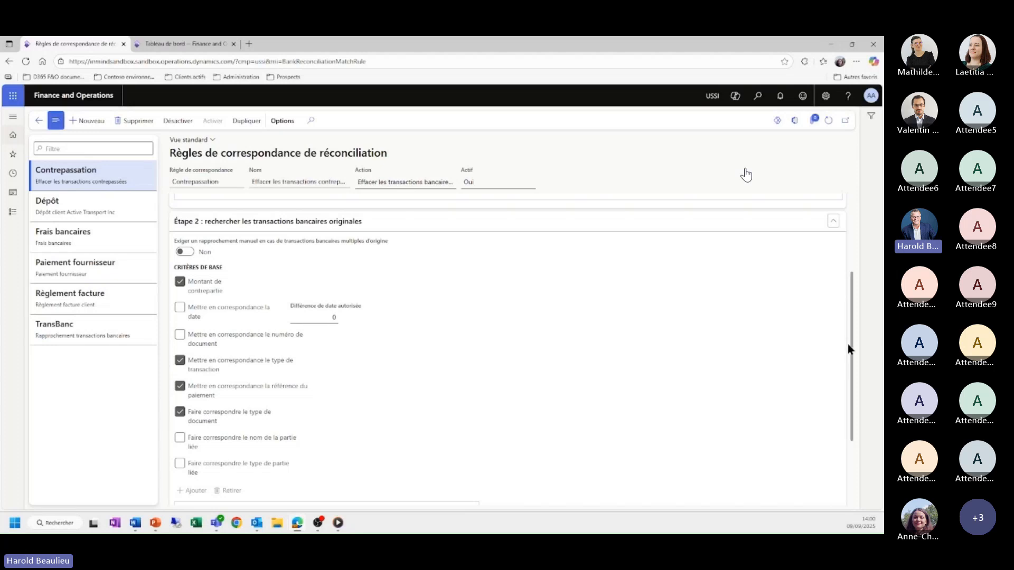
drag(851, 351, 847, 360)
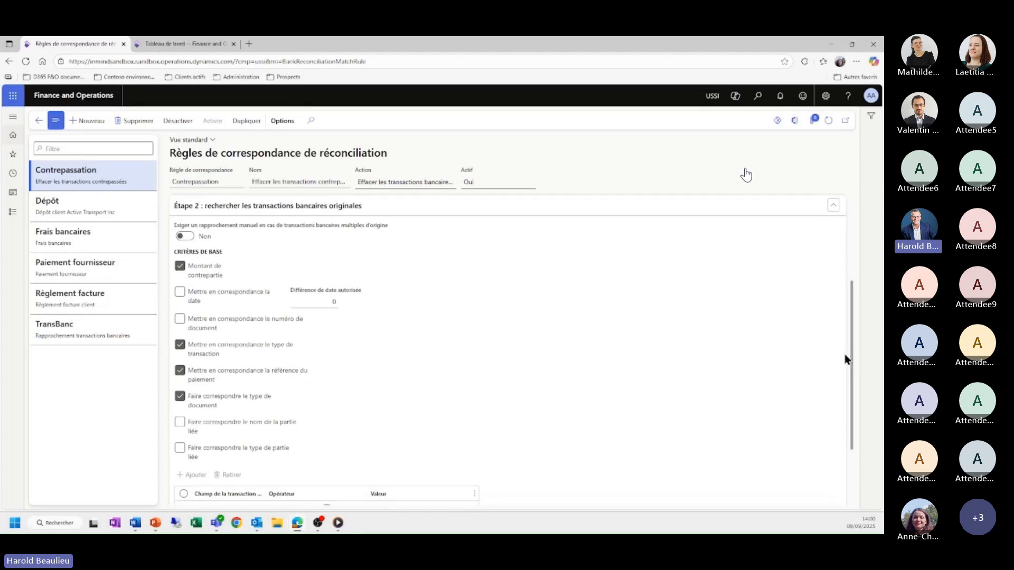
key(Right)
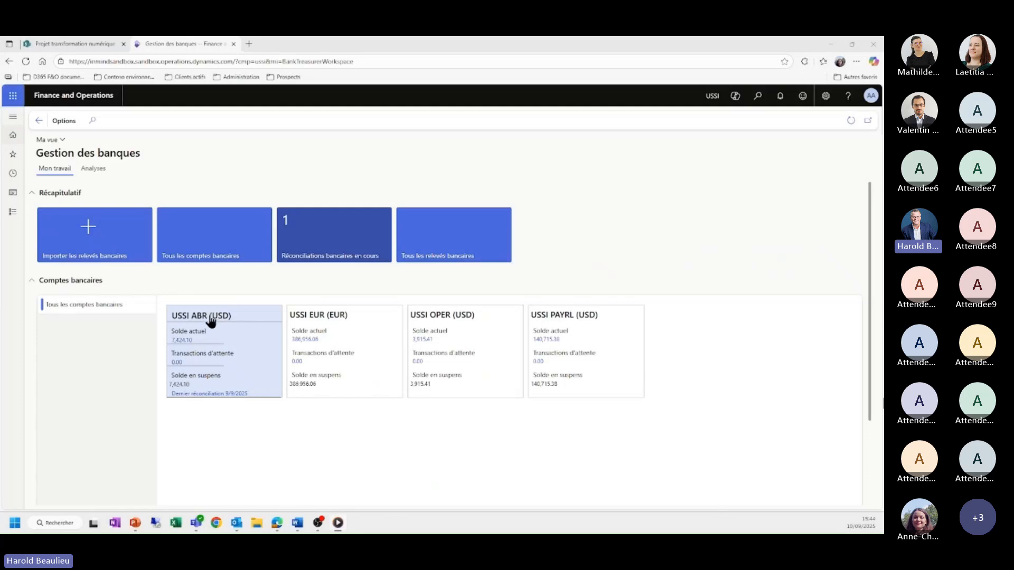
Open the USSI ABR bank account from the workspace and display its bank statements
mouse_move(212, 320)
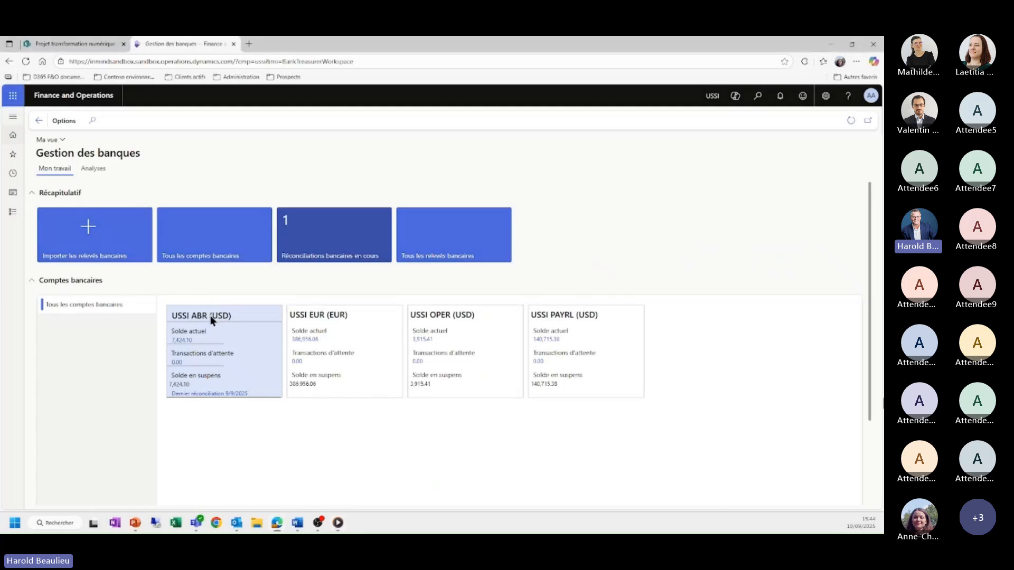
click(211, 317)
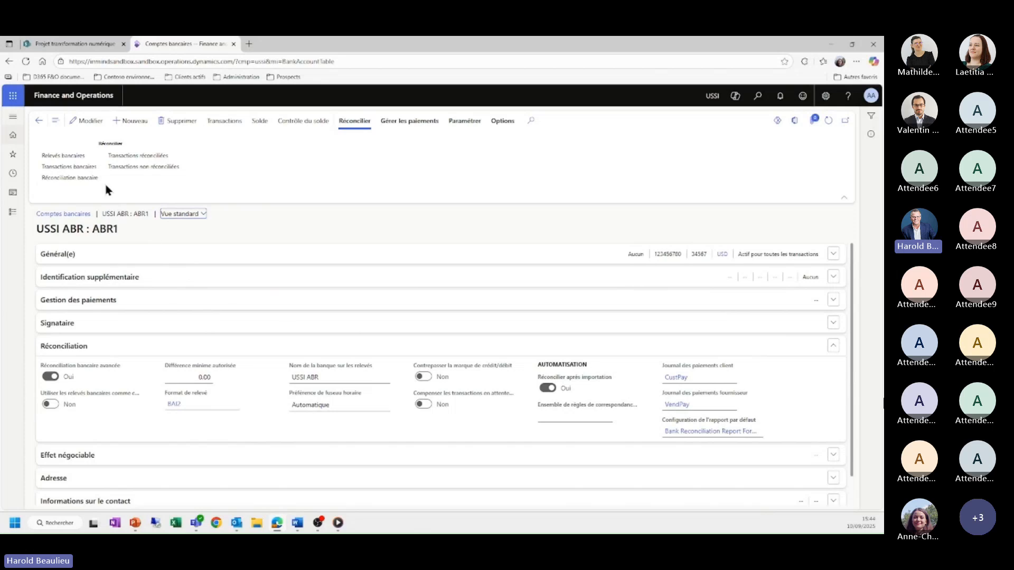
click(82, 156)
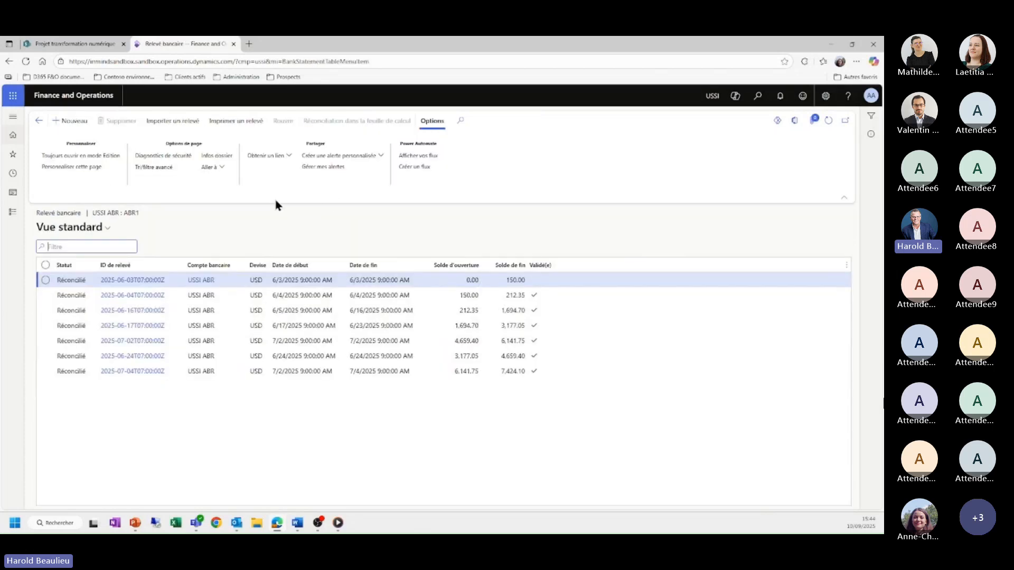
Import the bank statement file BAI2_example_USSI ABR v9 in BAI2 format for USSI ABR, with reconciliation after import enabled
click(196, 125)
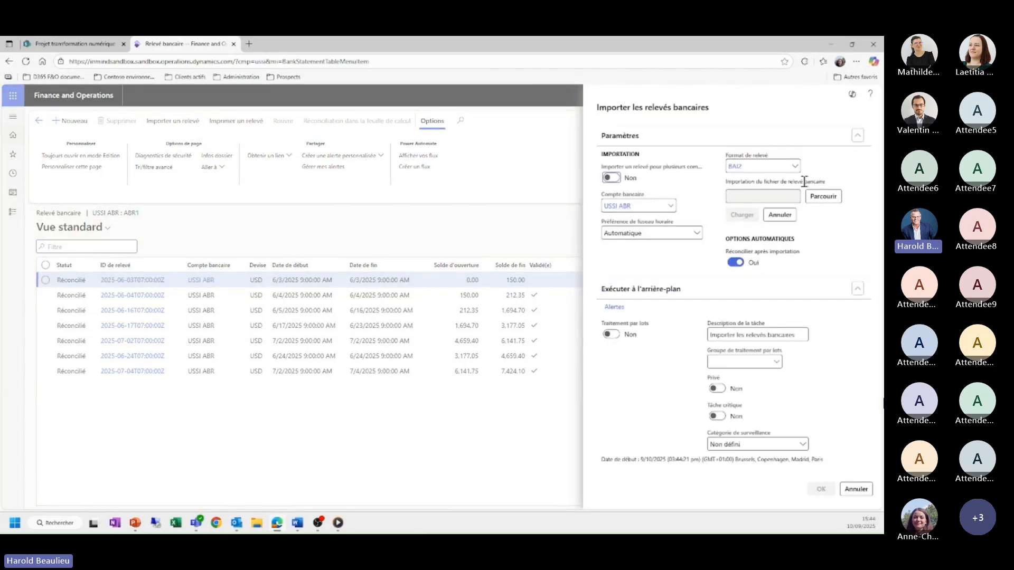
click(823, 196)
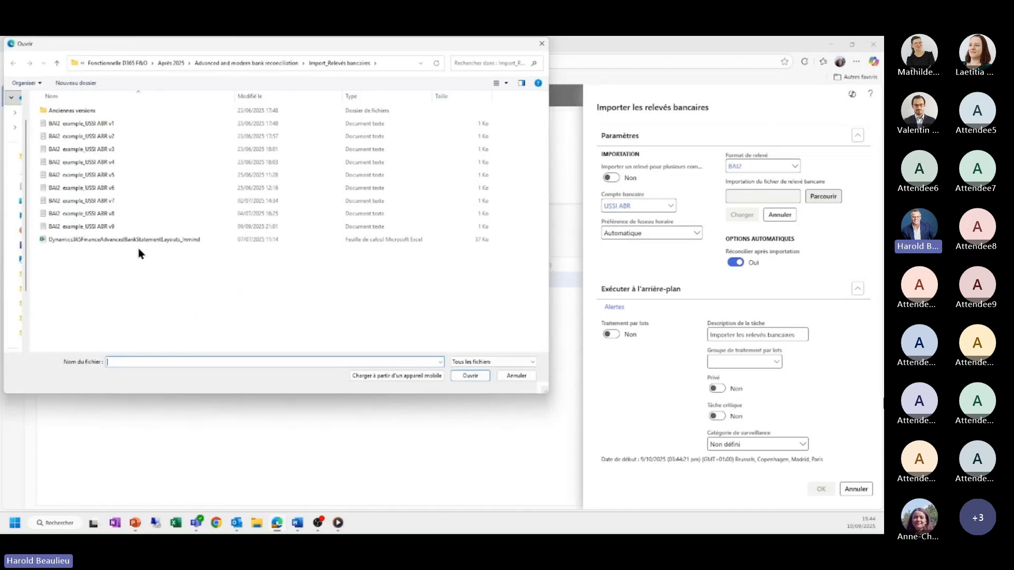
click(132, 227)
click(470, 375)
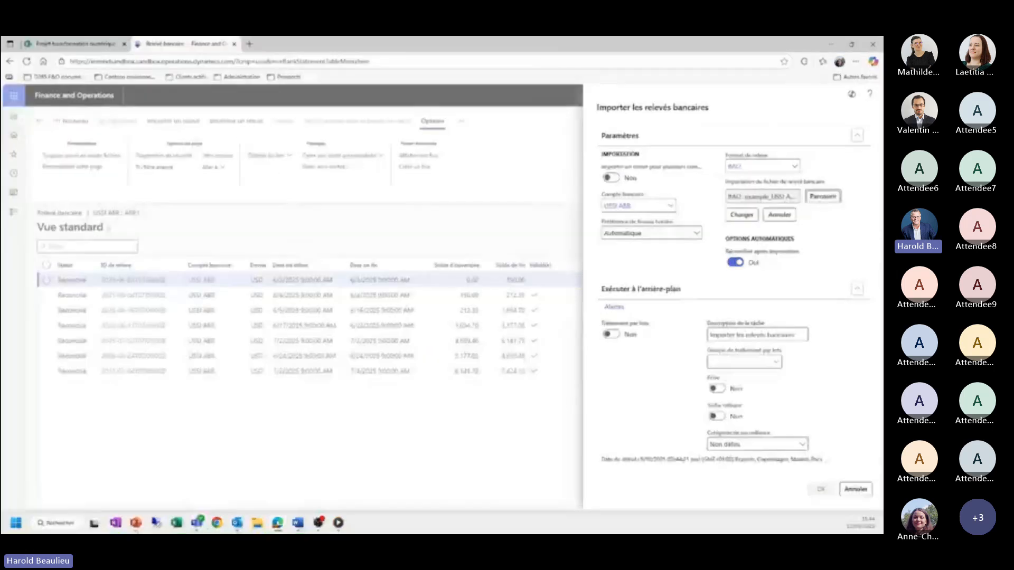
click(744, 216)
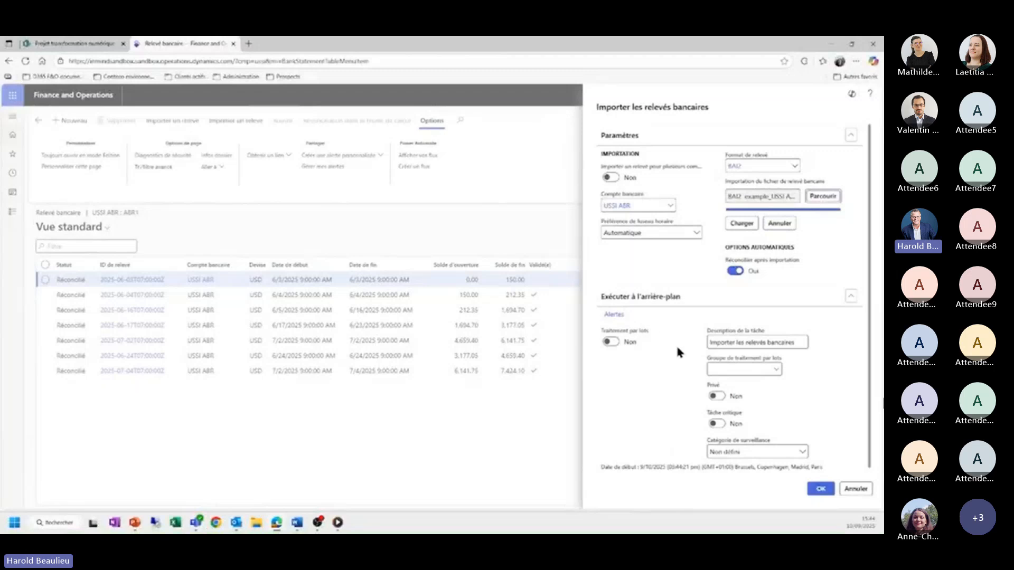
click(820, 489)
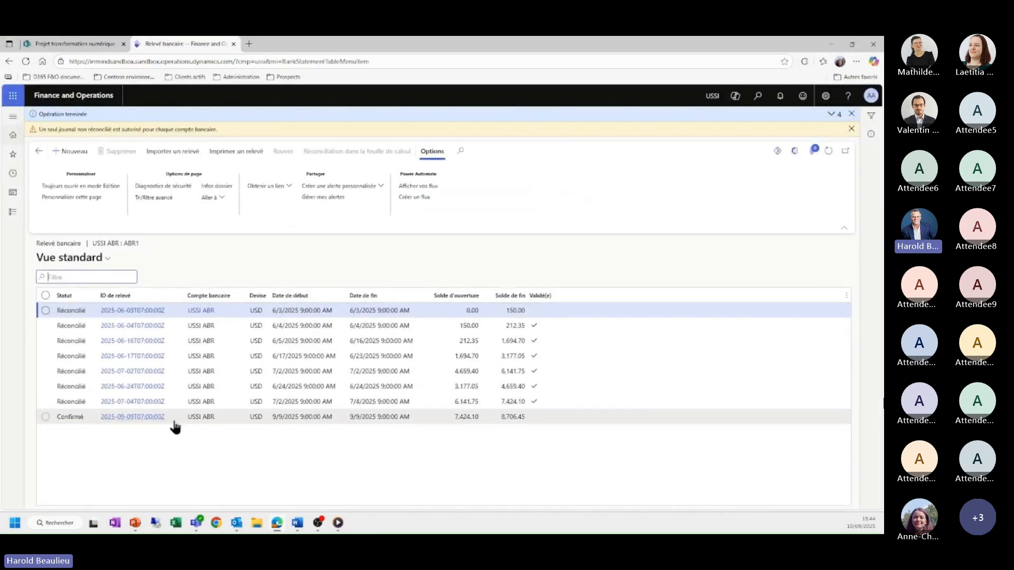
Open the imported statement 2025-09-09T07:00:00Z and review its lines and header details
click(180, 418)
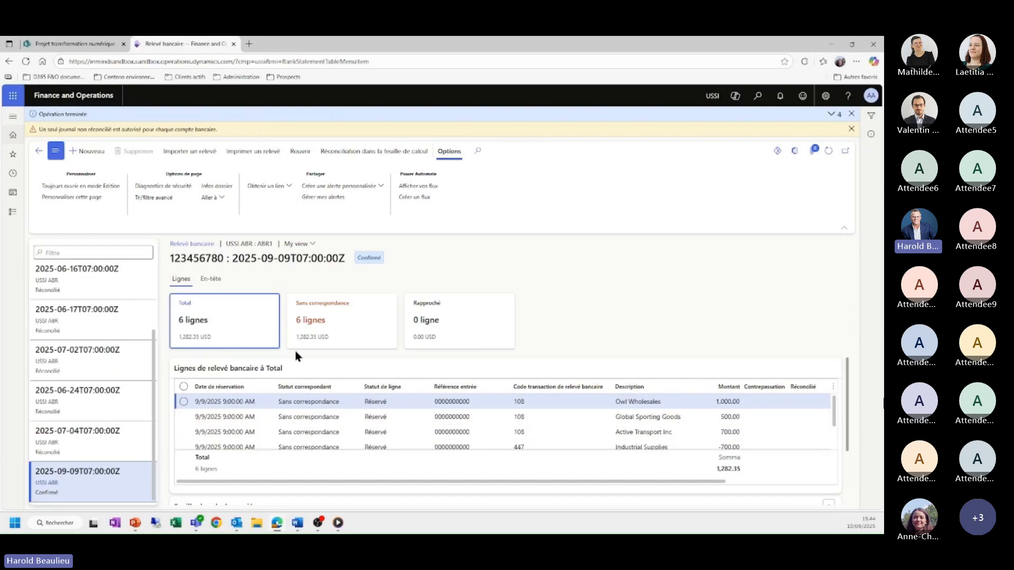
click(210, 278)
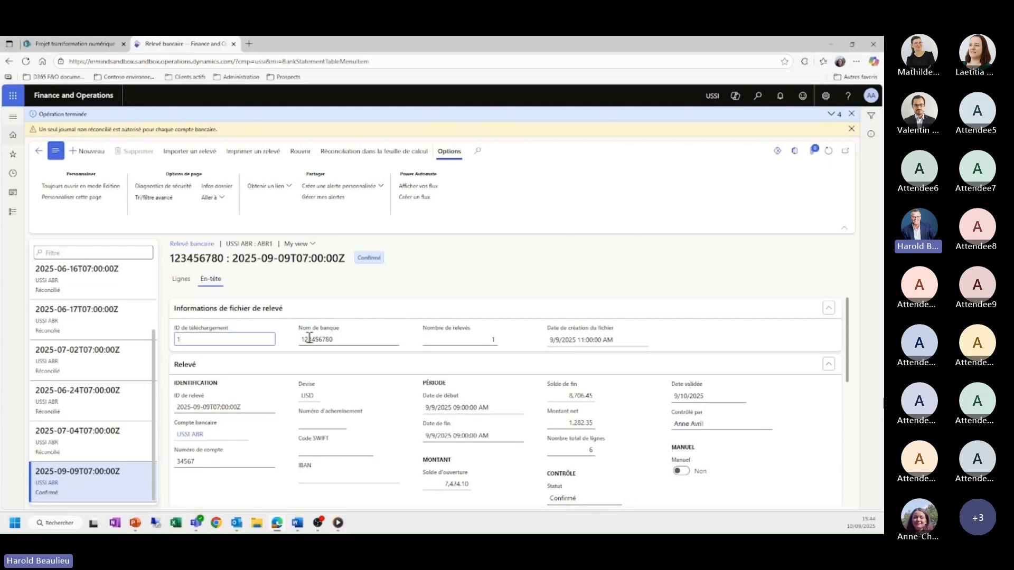
click(180, 279)
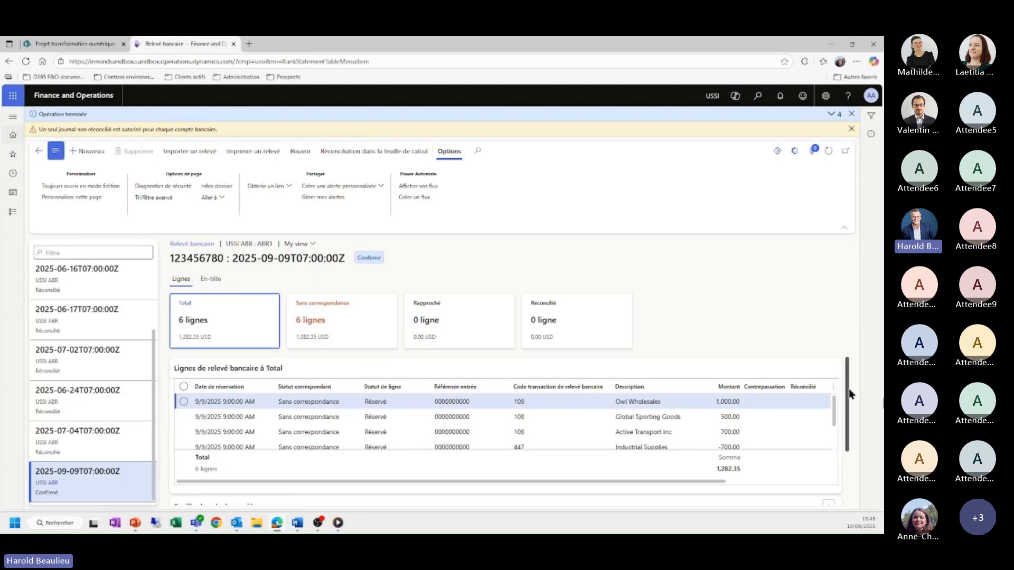
Open the reconciliation worksheet associated with the imported statement and review its unmatched transactions
scroll(851, 394, down, 3)
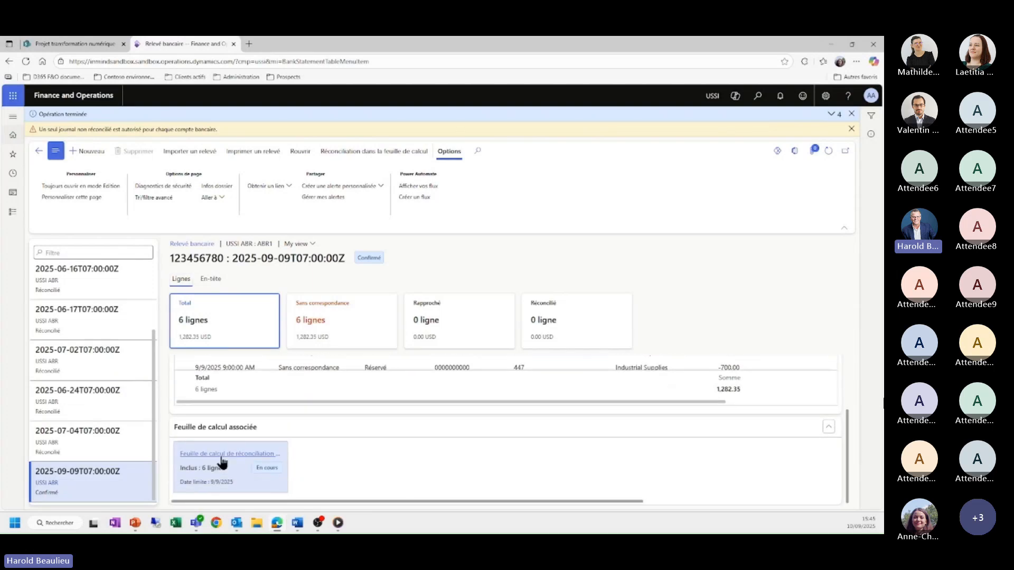
click(285, 445)
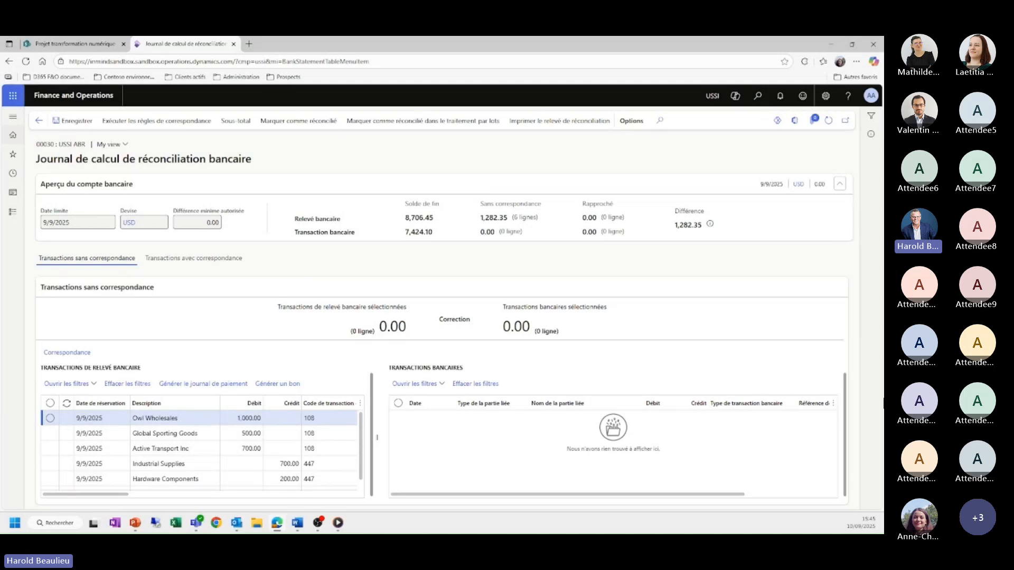
key(Right)
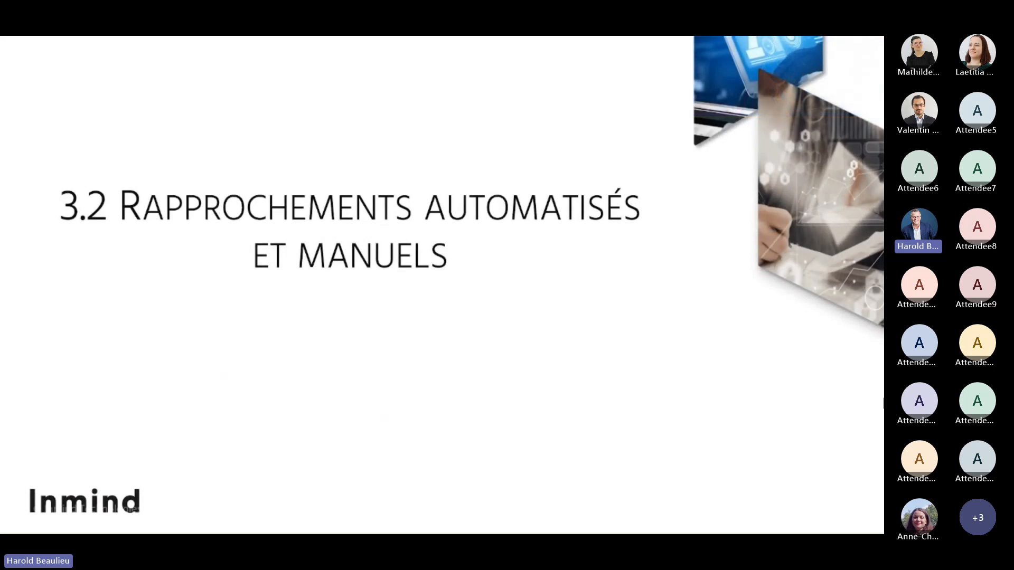
From the bank management workspace, open the USSI ABR account's bank reconciliation worksheet
key(Right)
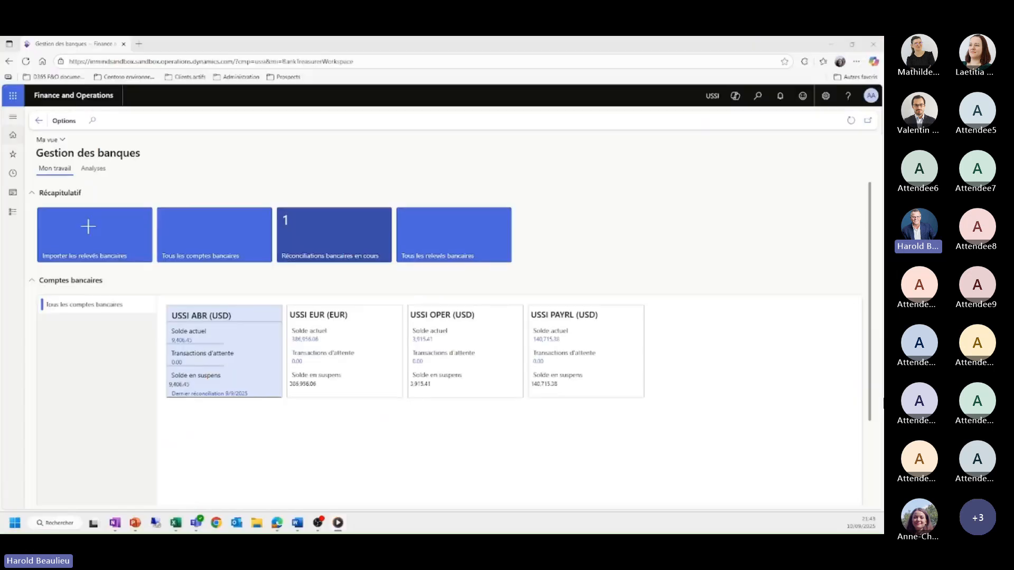
click(192, 317)
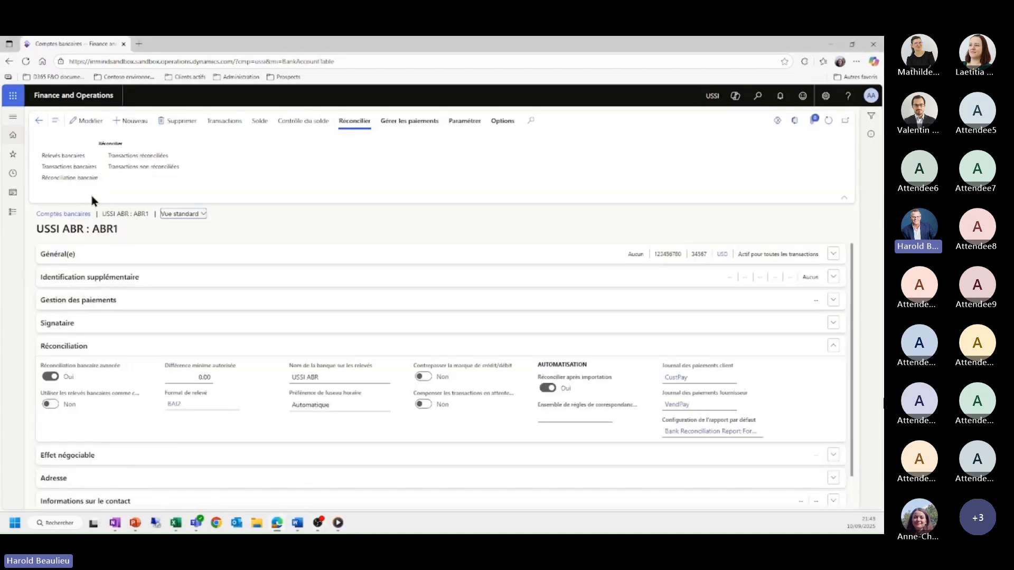
click(84, 180)
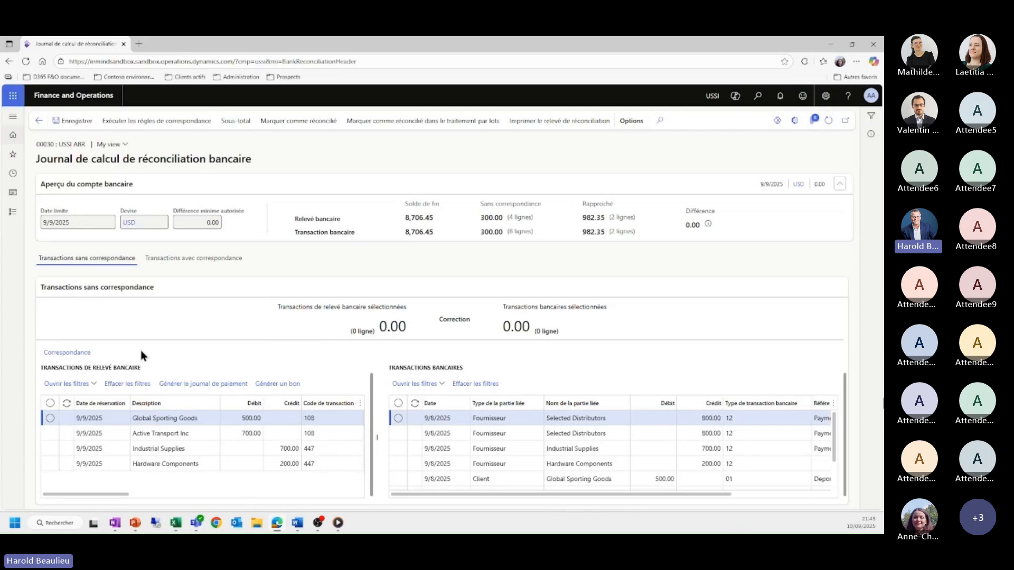
Manually match the 200.00 Hardware Components statement line with the corresponding 200.00 Hardware Components bank transaction
click(50, 465)
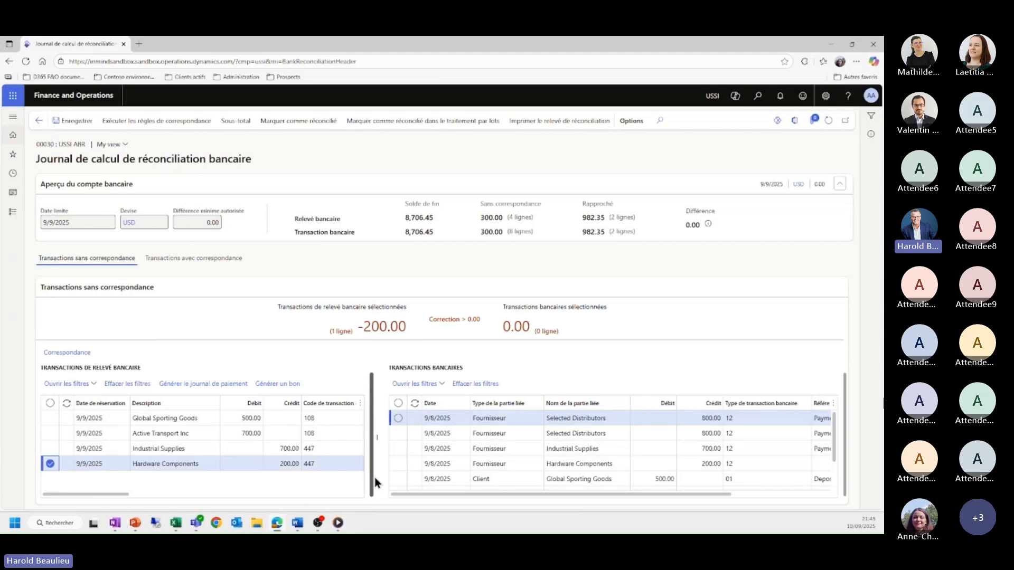
click(397, 465)
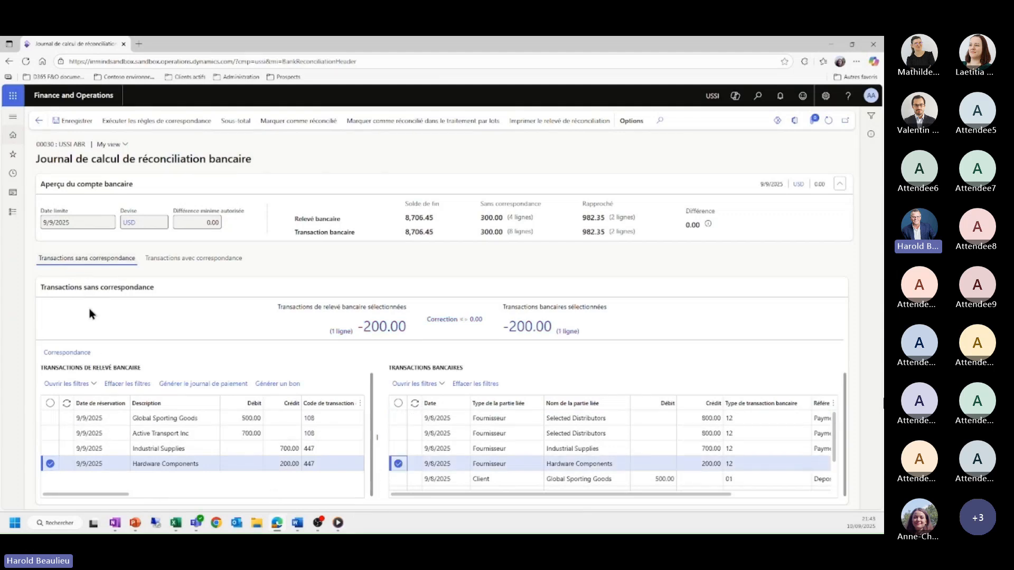
click(86, 352)
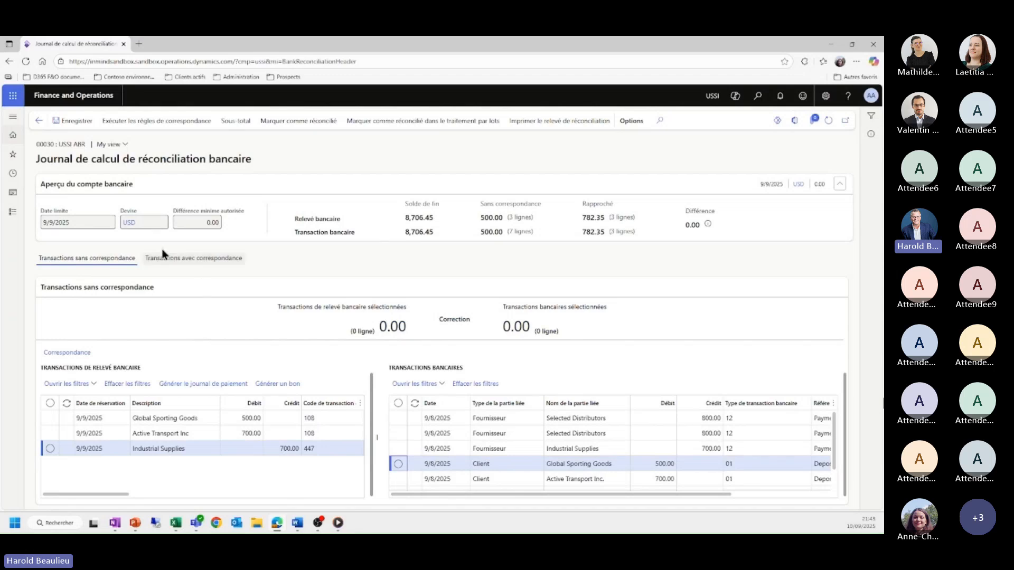
Check the matched transactions, including the 1,000.00 customer payment, and cancel all matches
click(185, 261)
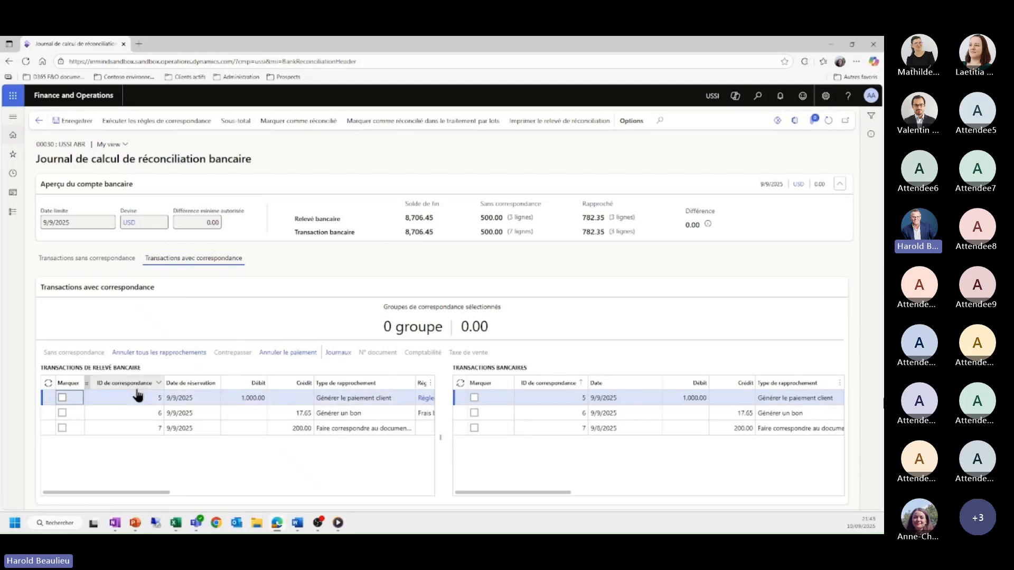
click(567, 397)
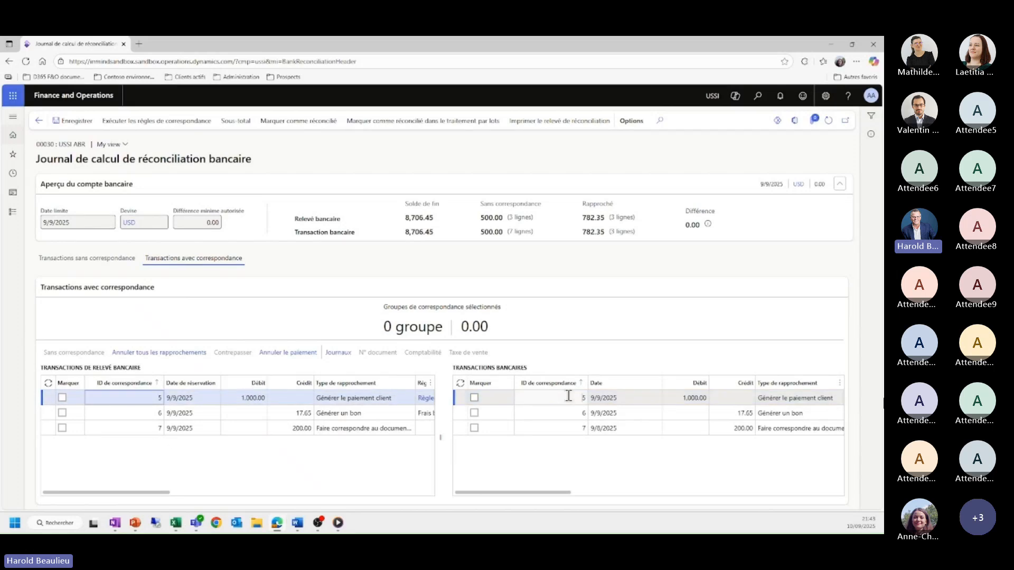
click(62, 397)
click(494, 398)
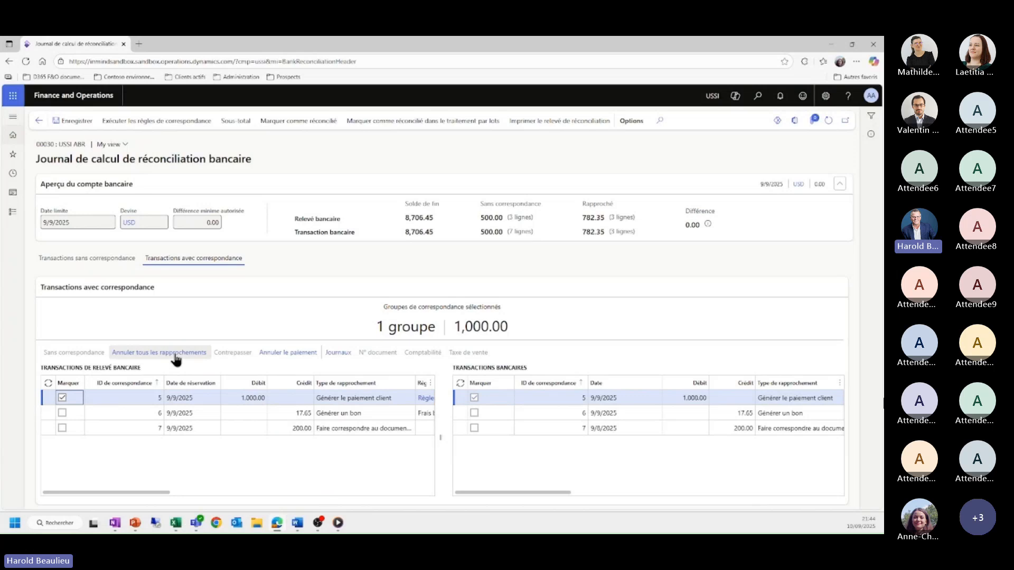
click(159, 352)
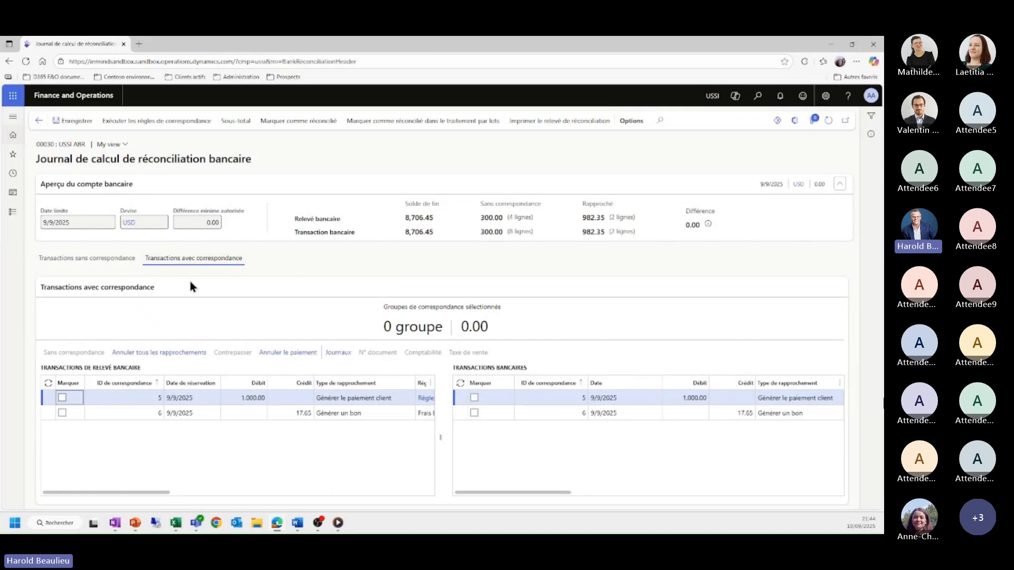
Run the TOUS matching rule set on the reconciliation worksheet and check the unmatched transactions
click(123, 124)
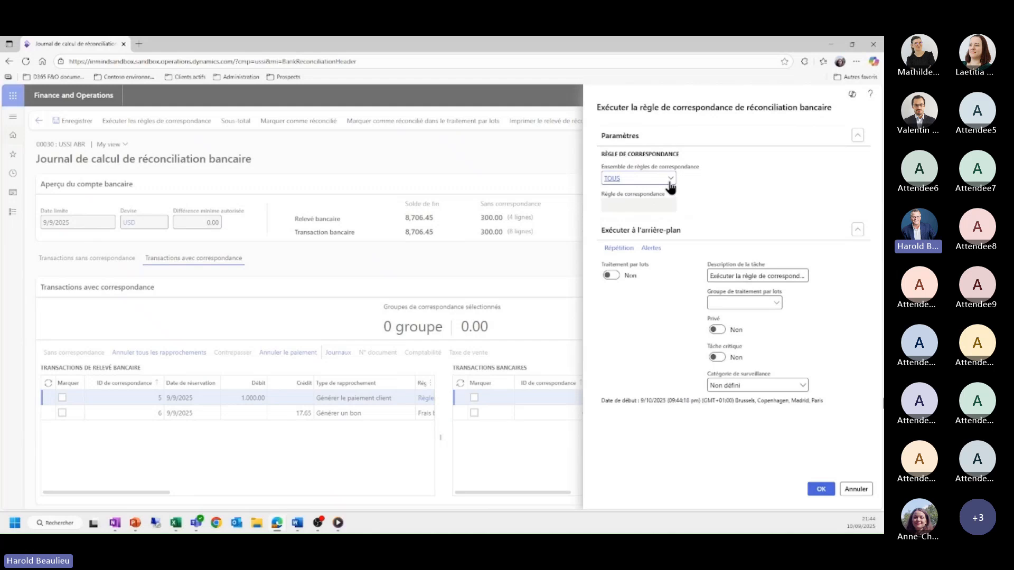
click(671, 178)
click(695, 181)
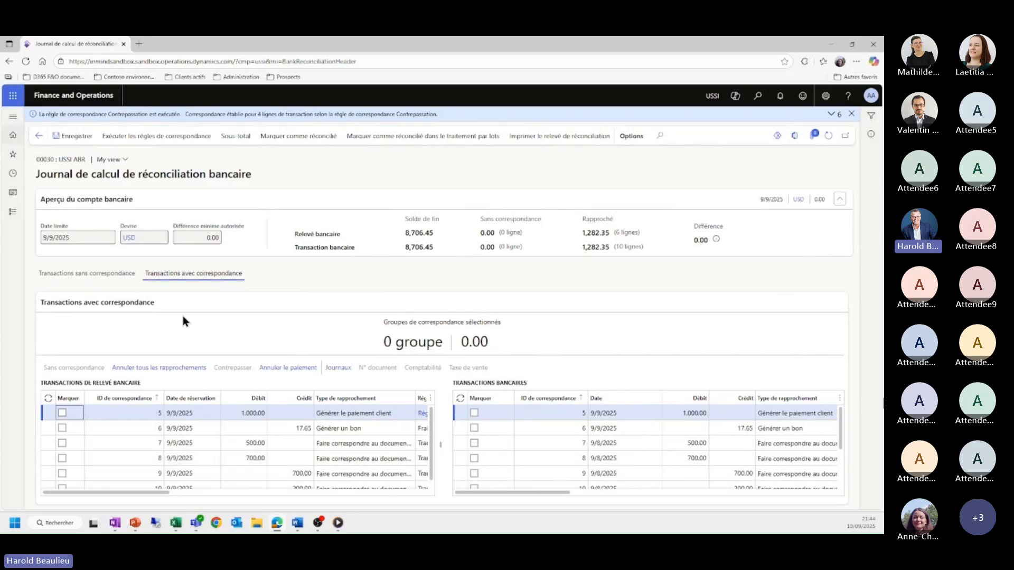
click(107, 274)
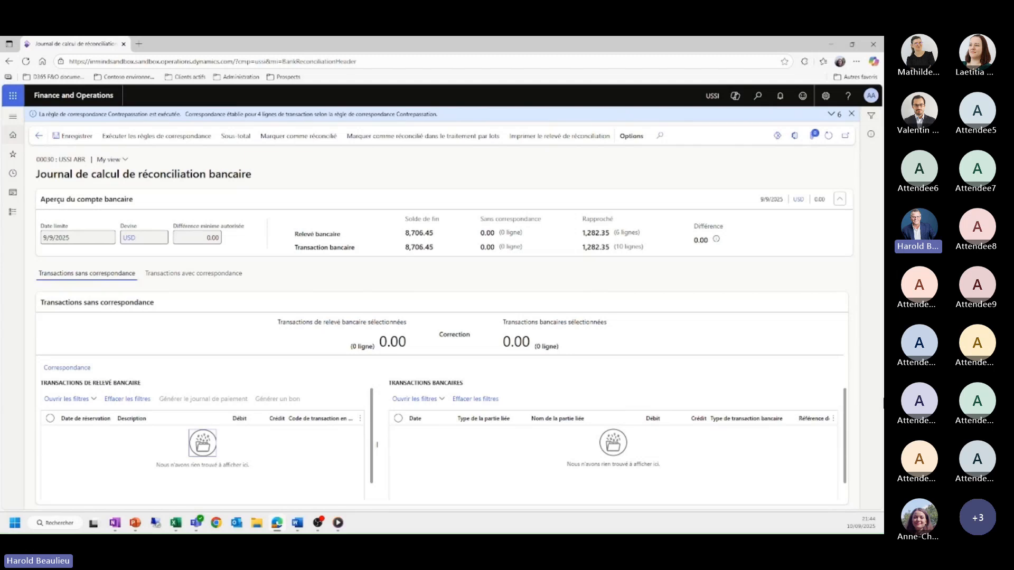
key(Right)
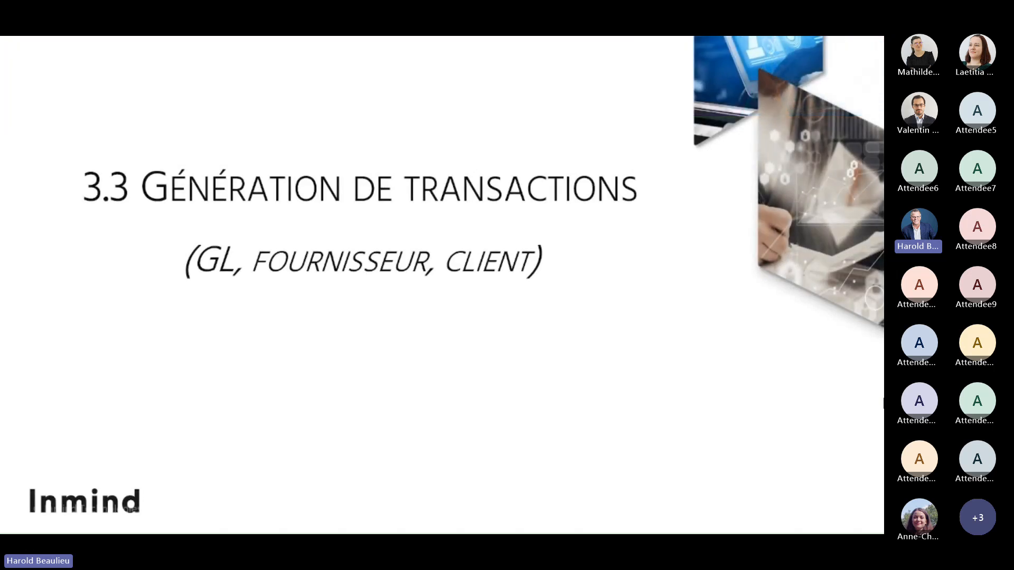
key(Right)
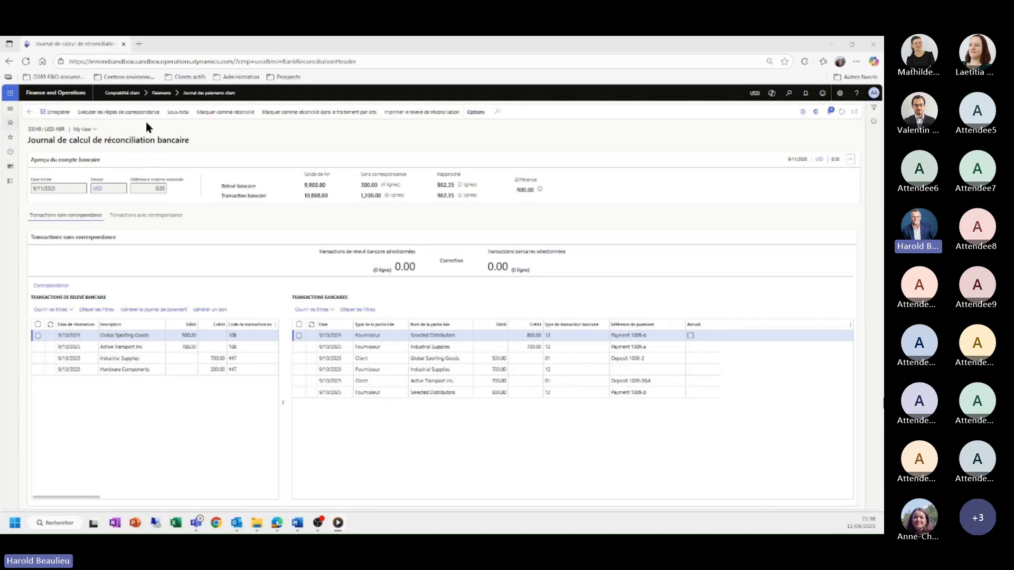
Run the Frais bancaires matching rule on the 9/11/2025 USSI ABR reconciliation worksheet
click(119, 112)
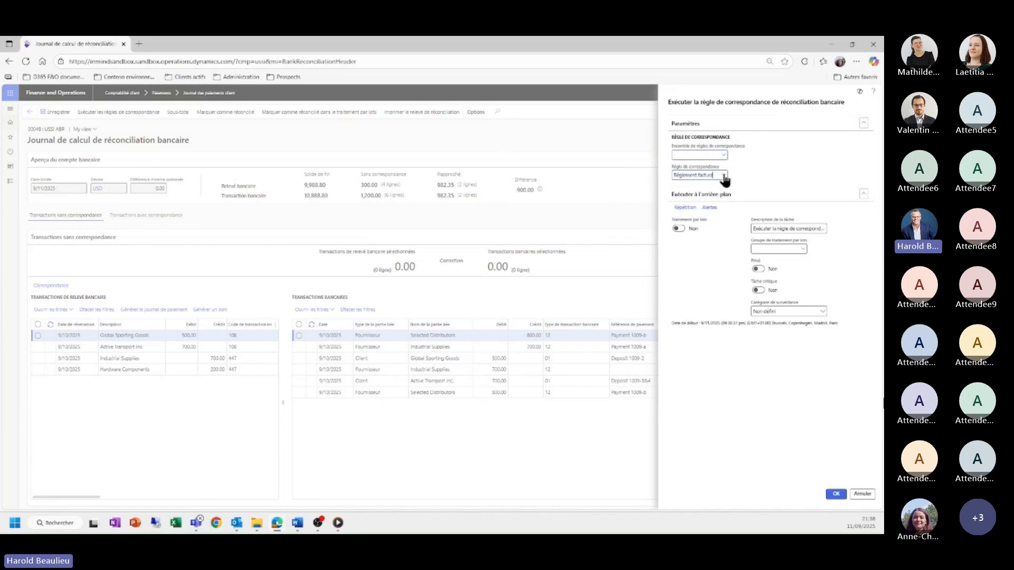
click(723, 176)
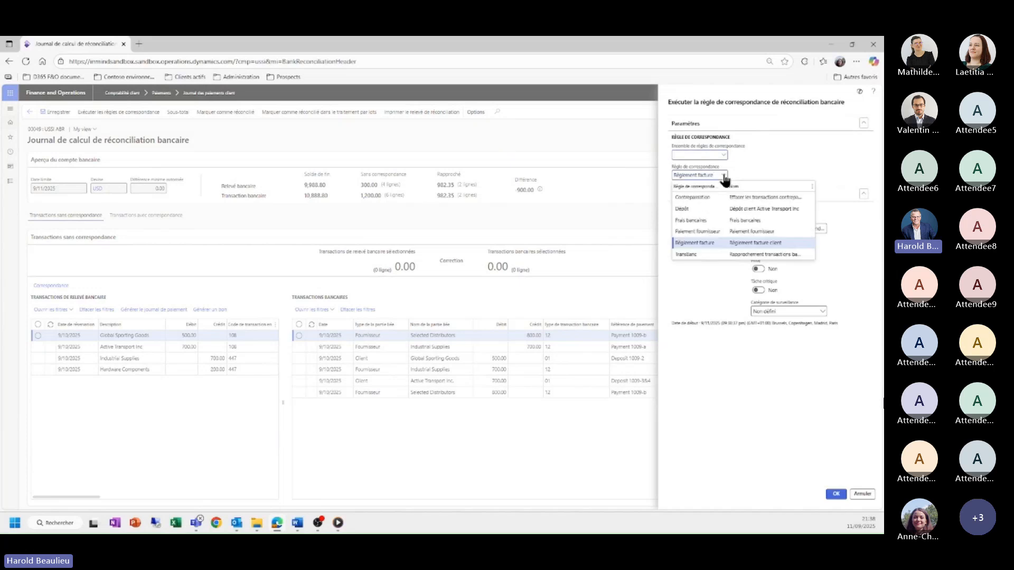
click(698, 221)
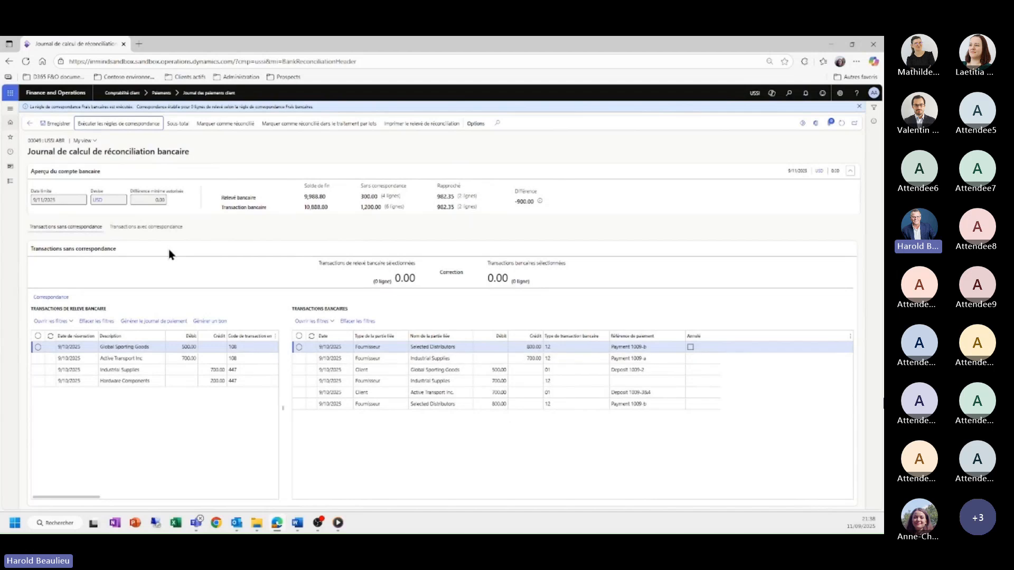
Select the matched bank fee transaction of 17.65, review its accounting voucher entries, and return to the worksheet
click(161, 228)
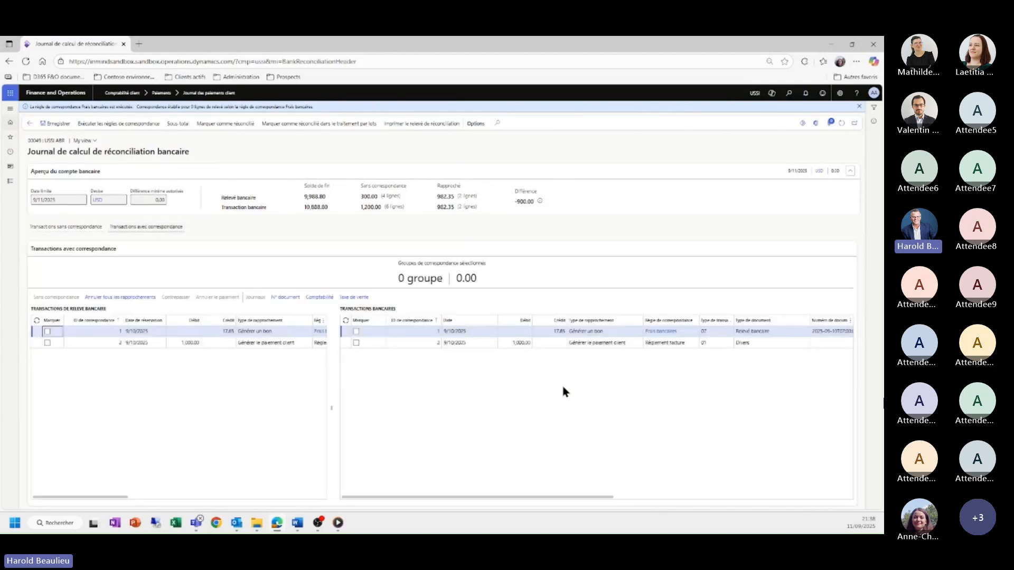
click(624, 331)
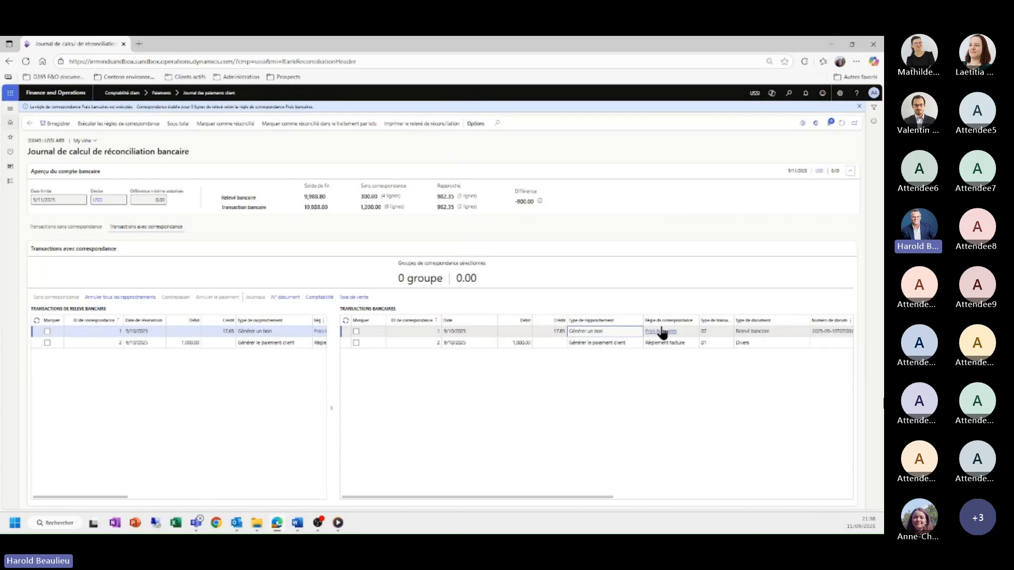
click(355, 331)
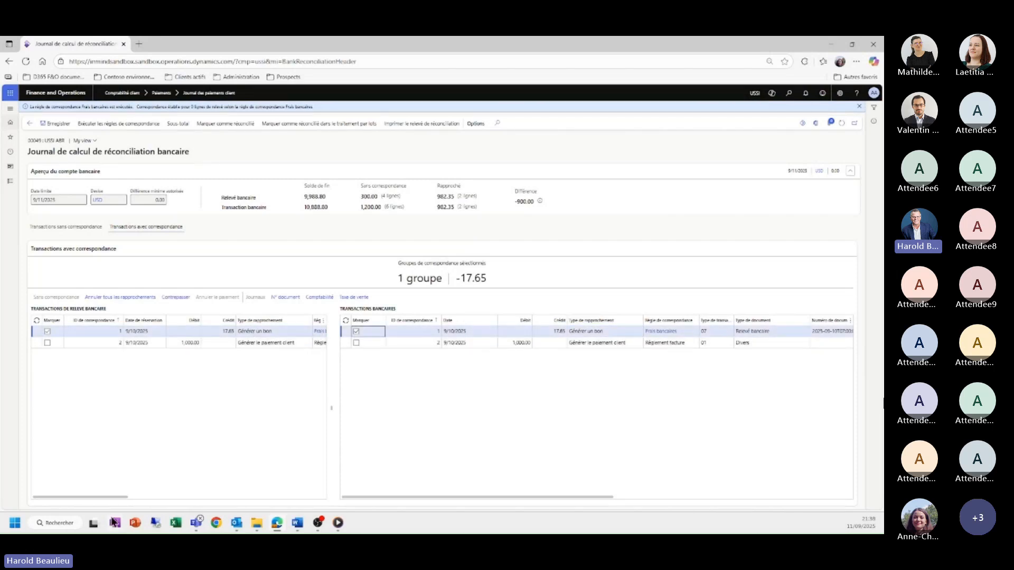
drag(113, 498, 178, 506)
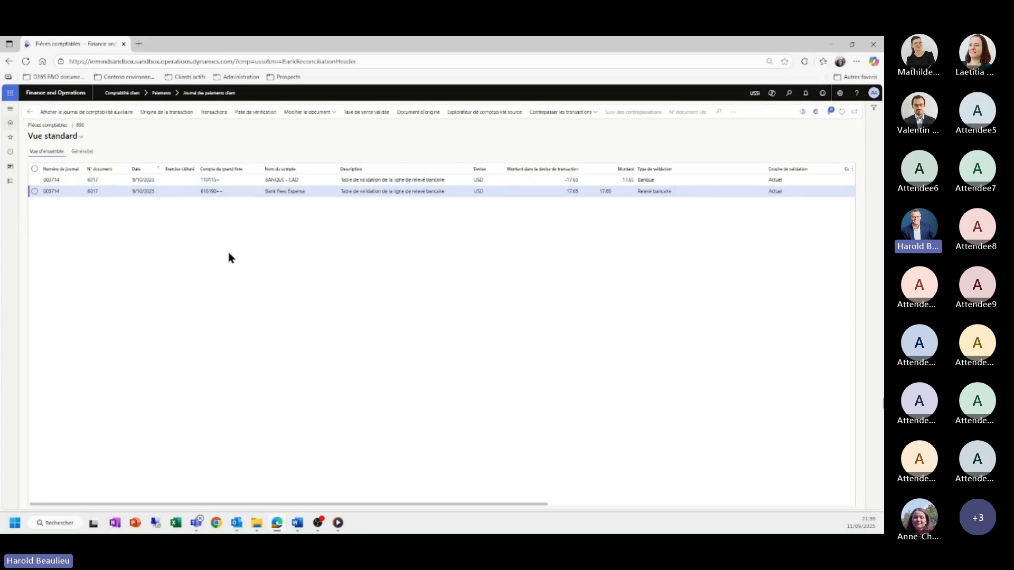
click(29, 112)
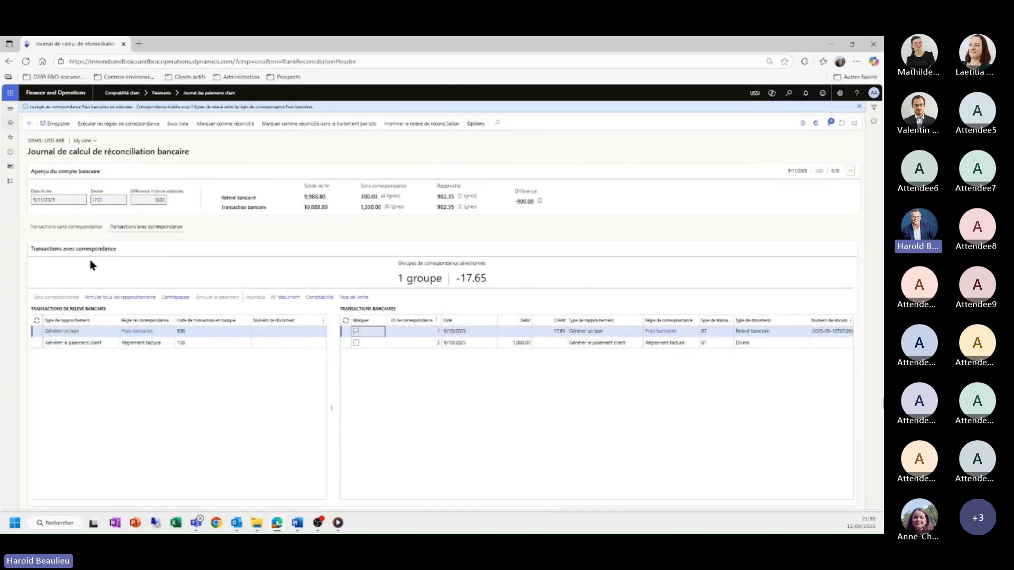
Run the Règlement facture matching rule from the unmatched transactions of the worksheet
click(88, 228)
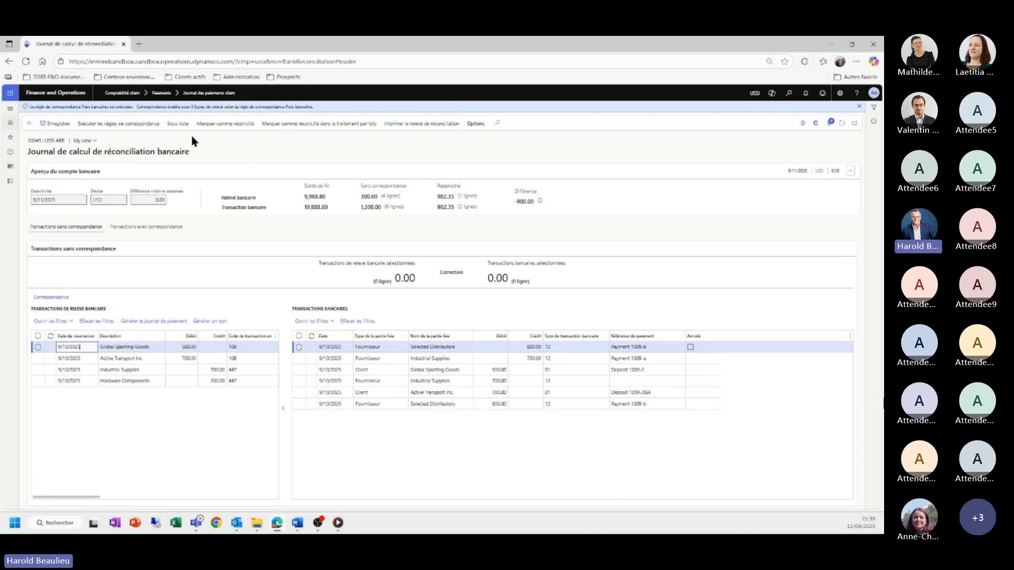
click(139, 124)
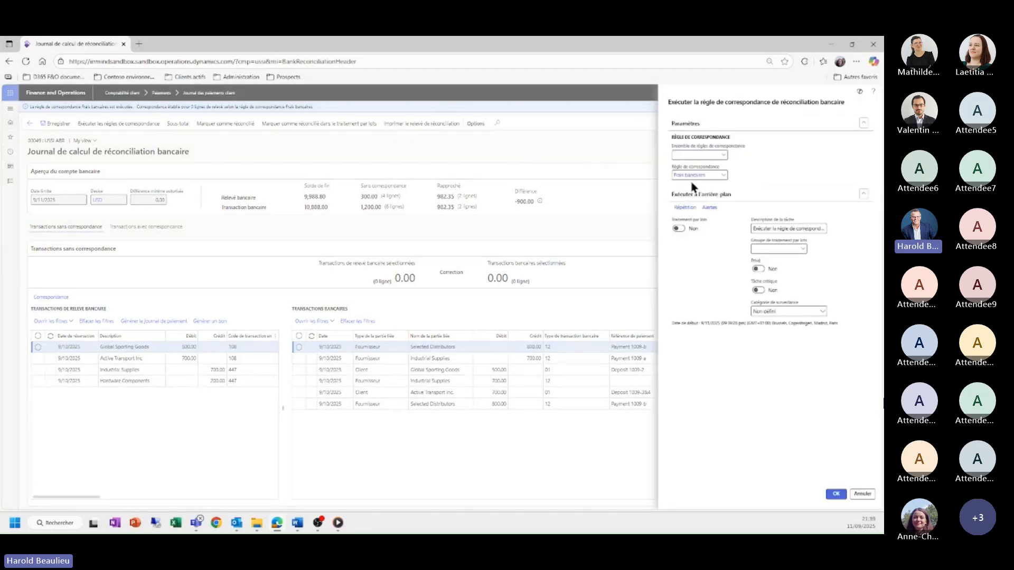
click(723, 176)
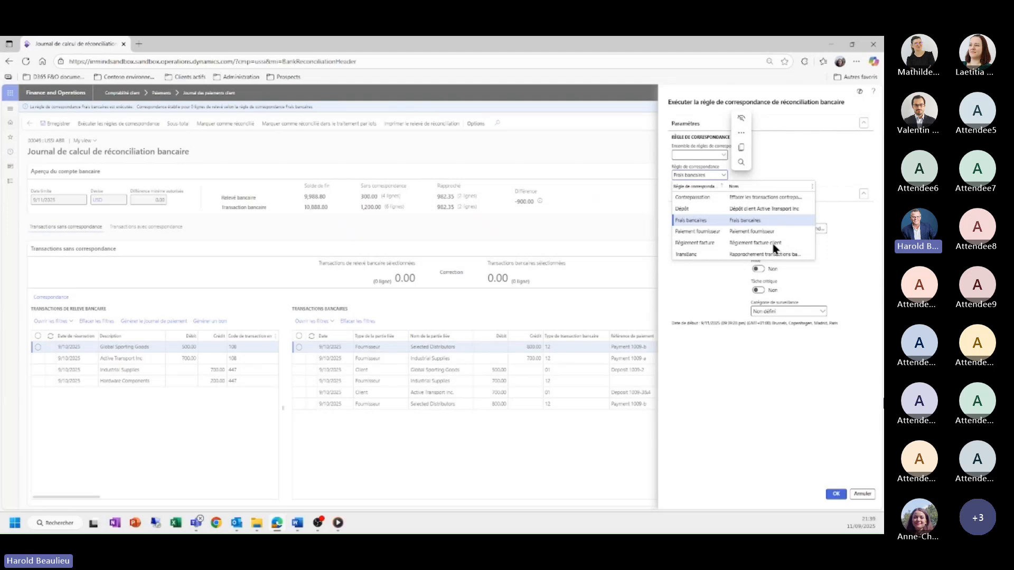
click(701, 244)
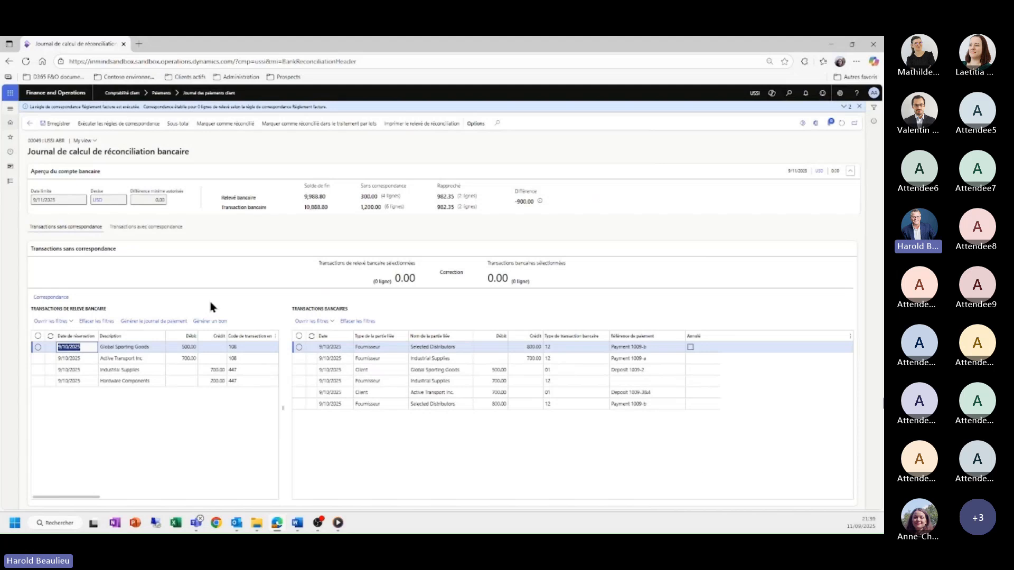
Open the payment journal linked to the matched 1,000.00 customer payment from the Règlement facture rule
click(162, 228)
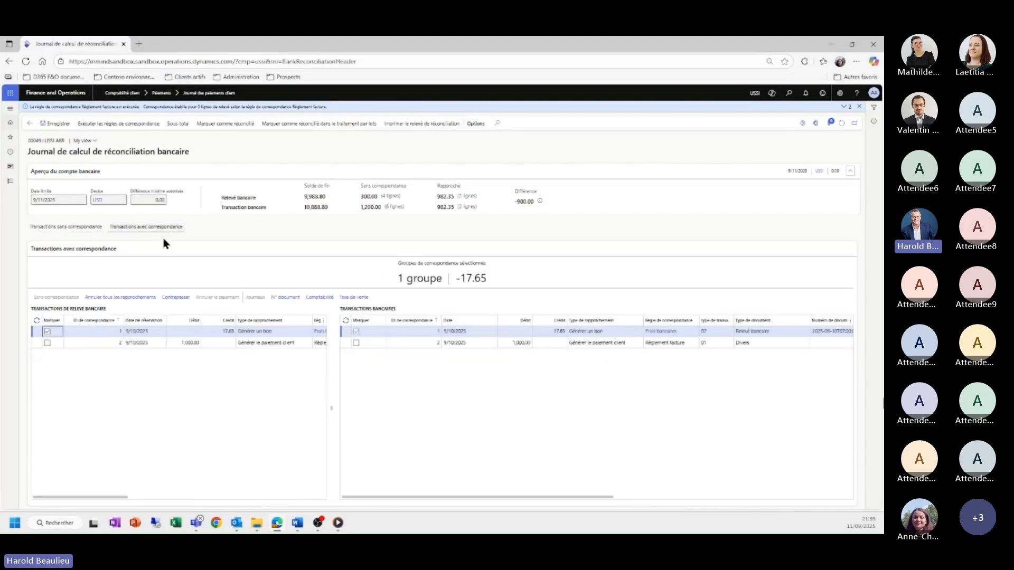
click(249, 342)
click(543, 343)
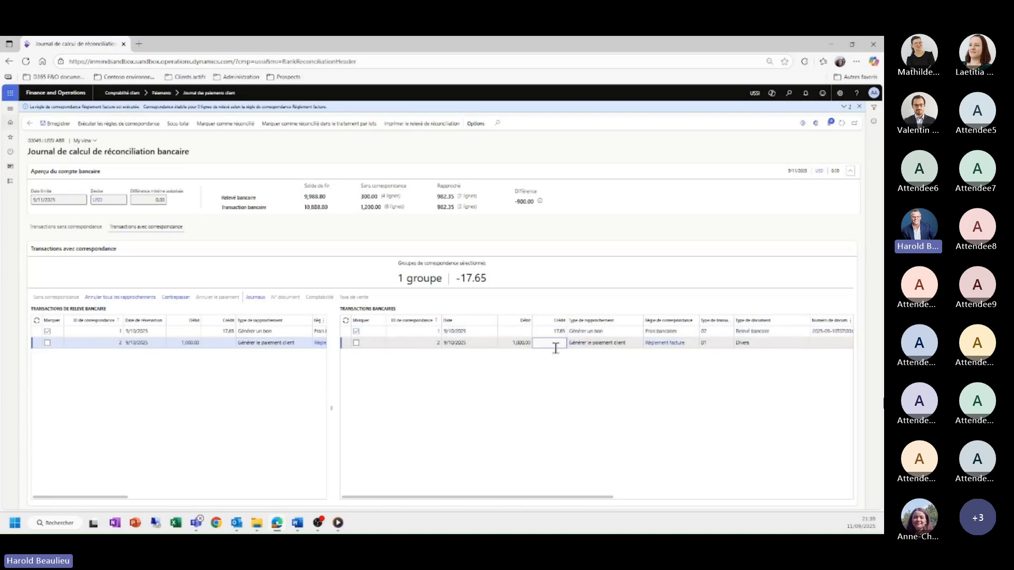
click(362, 348)
click(256, 299)
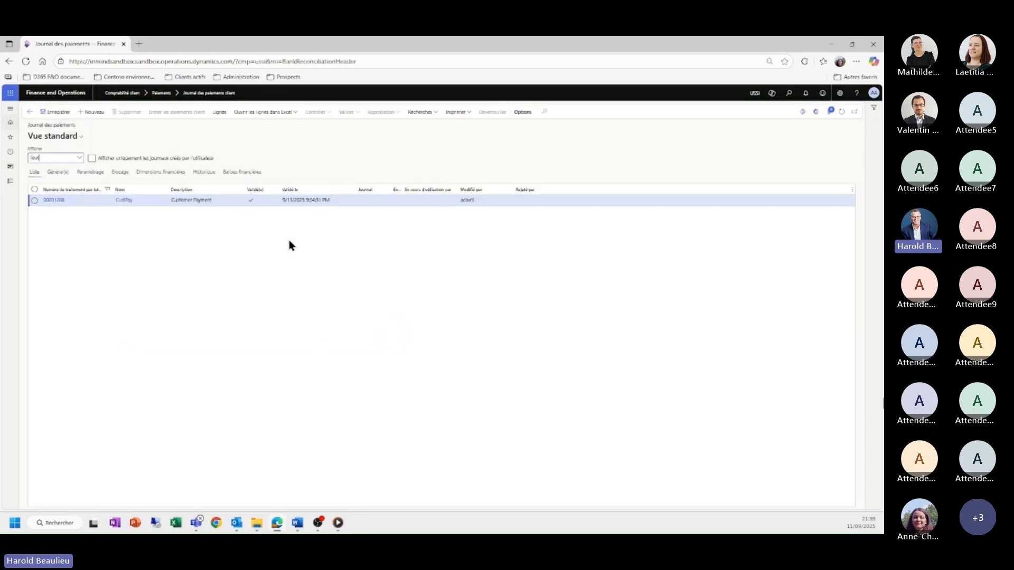
Review the Customer Payment journal's line and its accounting voucher, and return to the reconciliation worksheet
click(230, 201)
click(222, 113)
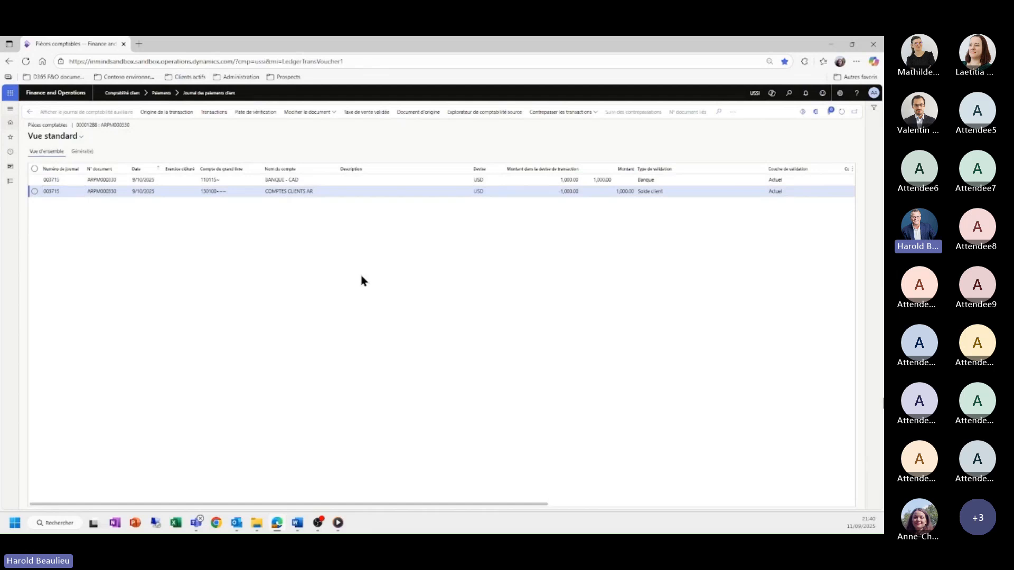
click(30, 113)
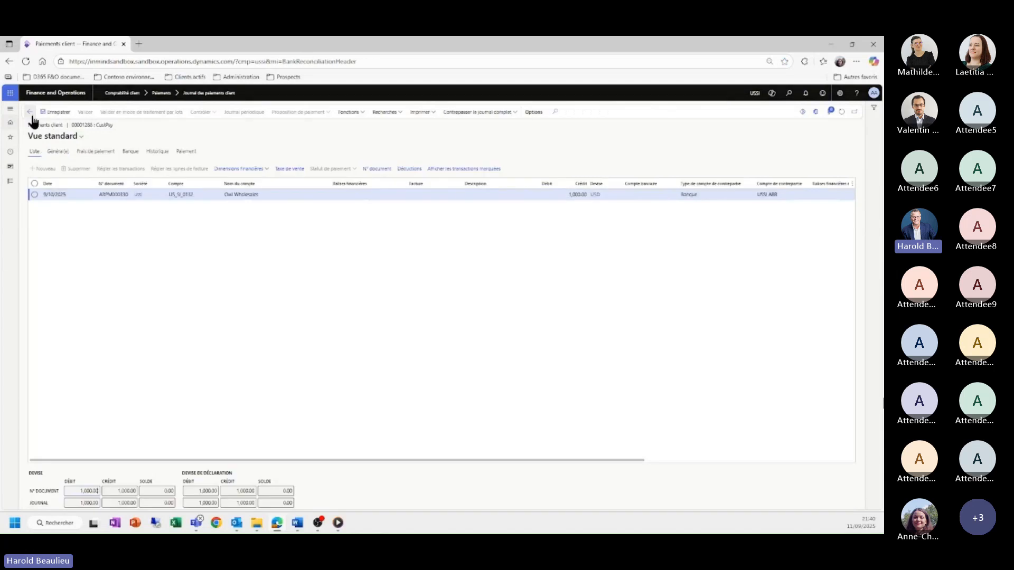
click(30, 113)
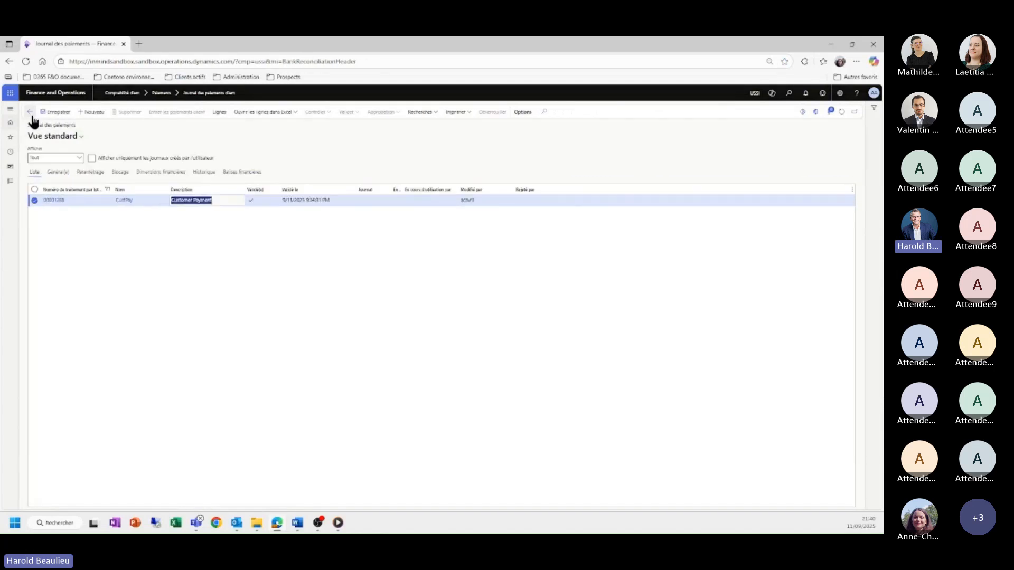
click(30, 112)
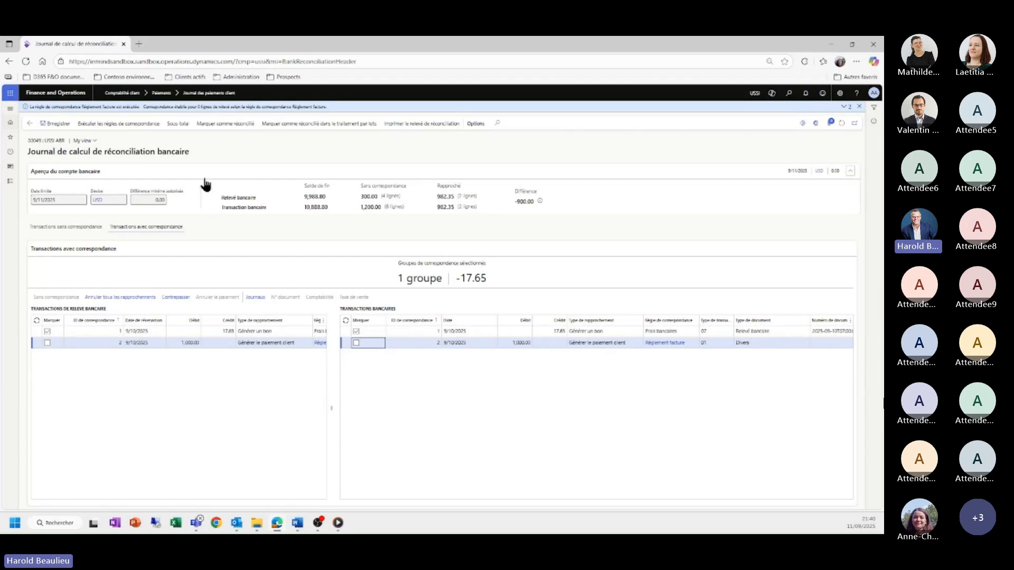
Run the Paiement fournisseur matching rule on the reconciliation worksheet
click(127, 126)
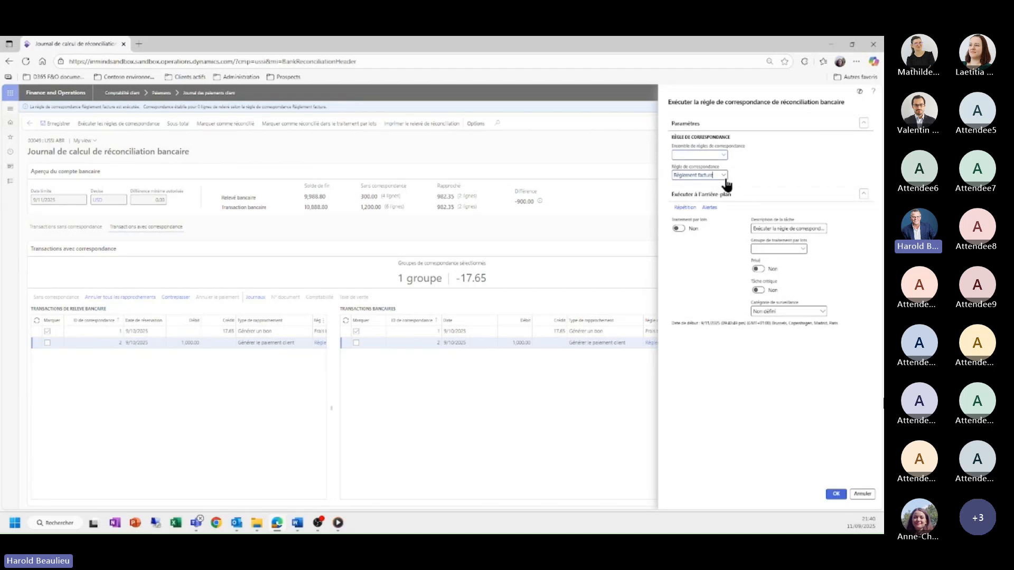
click(723, 175)
click(702, 232)
click(835, 495)
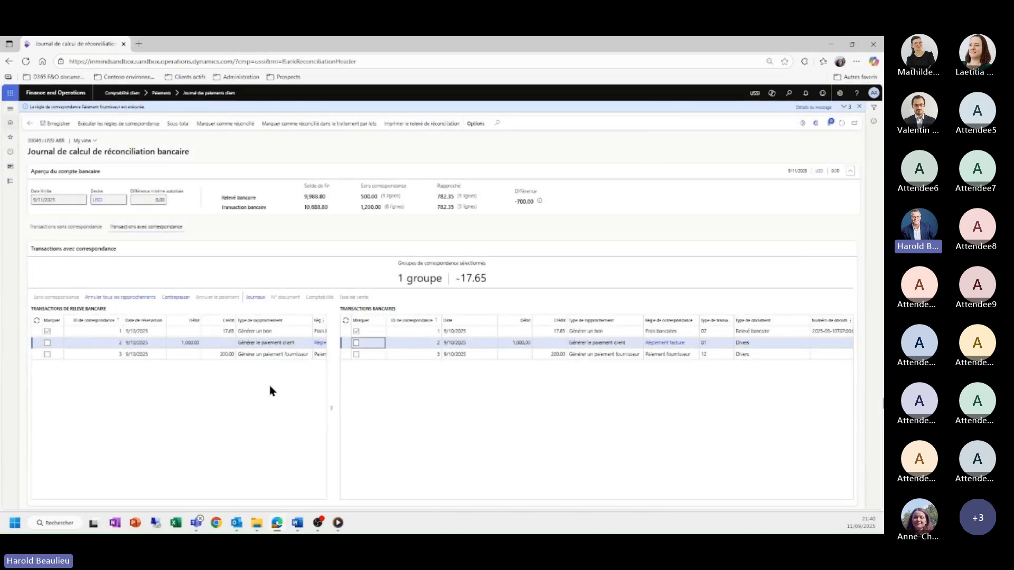
Open the payment journal linked to the matched 200.00 vendor payment from the Paiement fournisseur rule
click(275, 354)
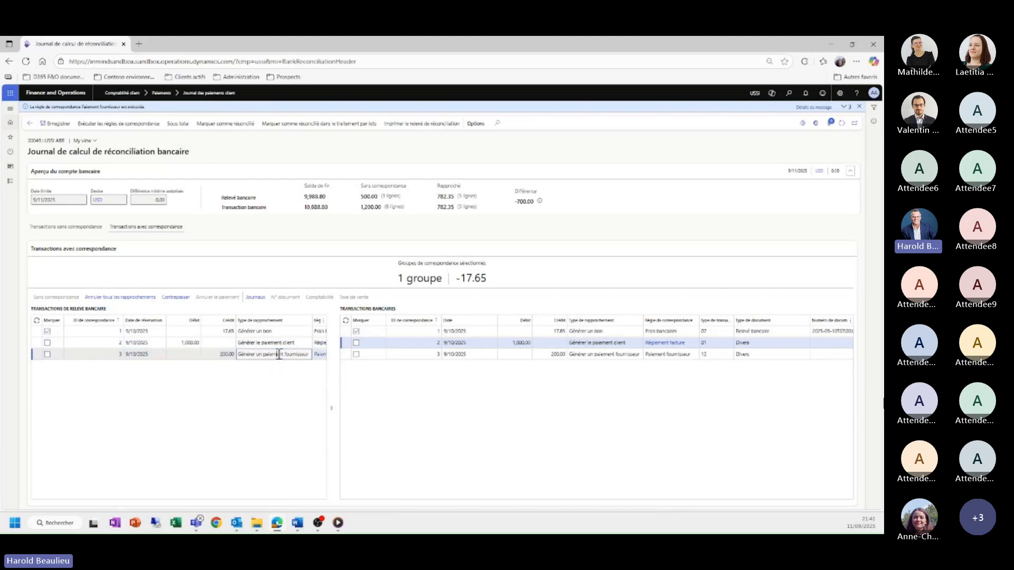
click(462, 354)
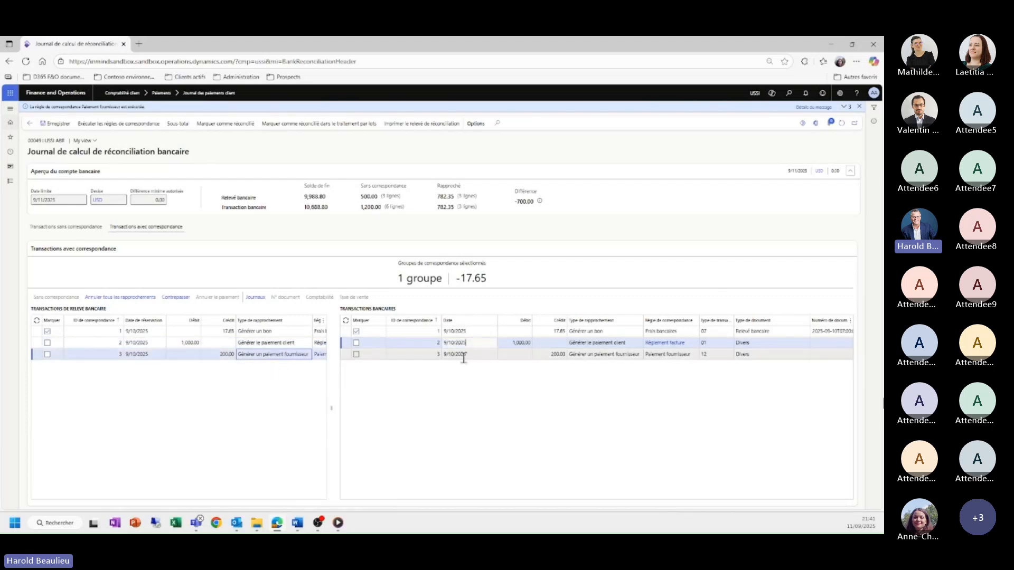
click(356, 354)
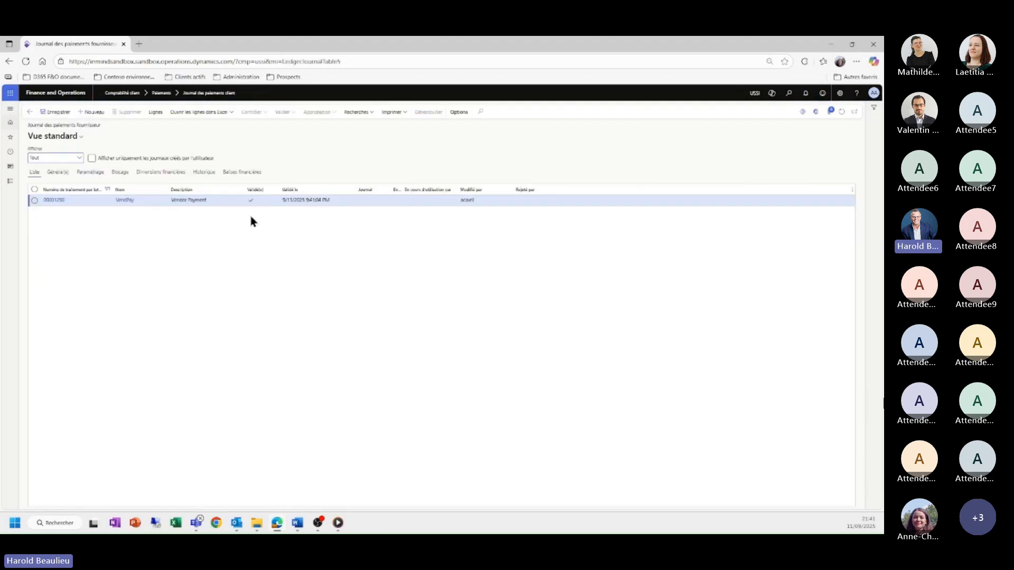
Review the Vendor Payment journal's line and its accounting voucher, and return to the reconciliation worksheet
click(248, 202)
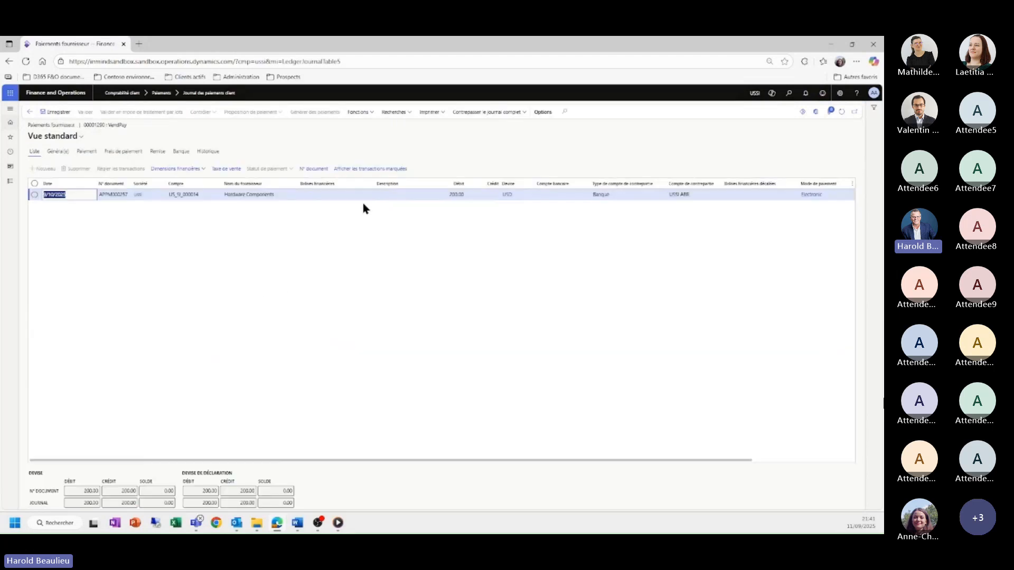
click(317, 169)
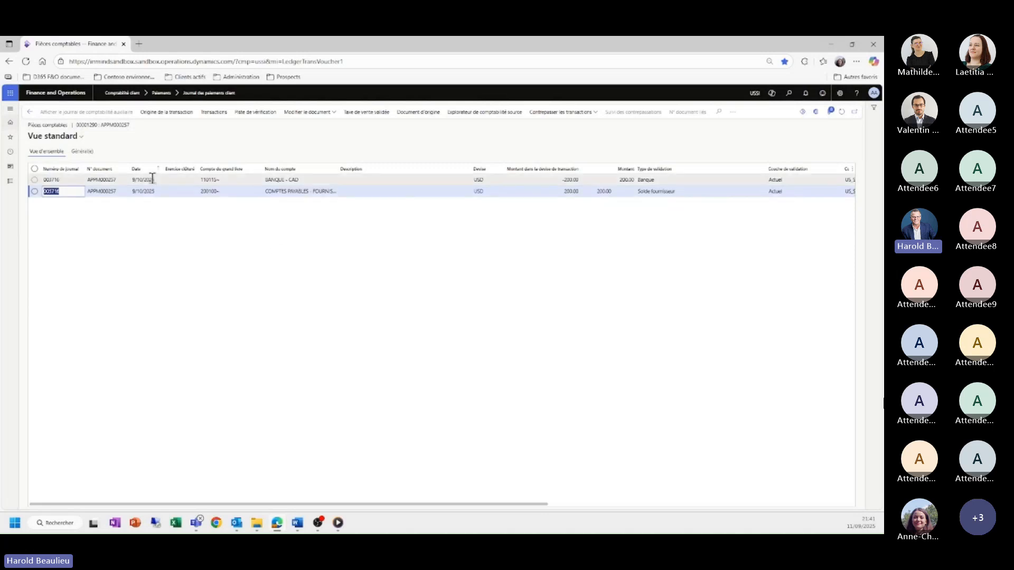
click(29, 112)
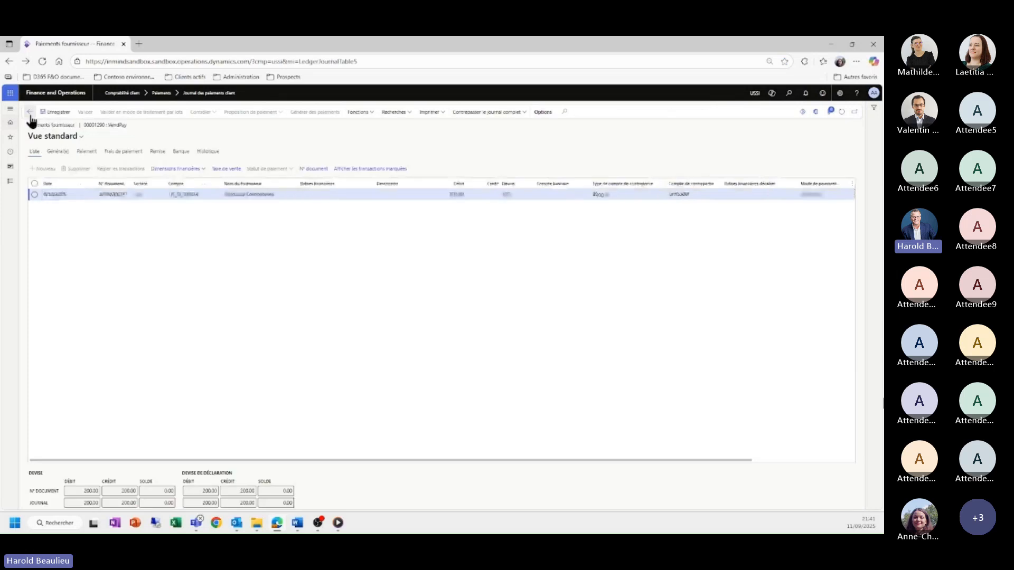
click(30, 112)
click(29, 112)
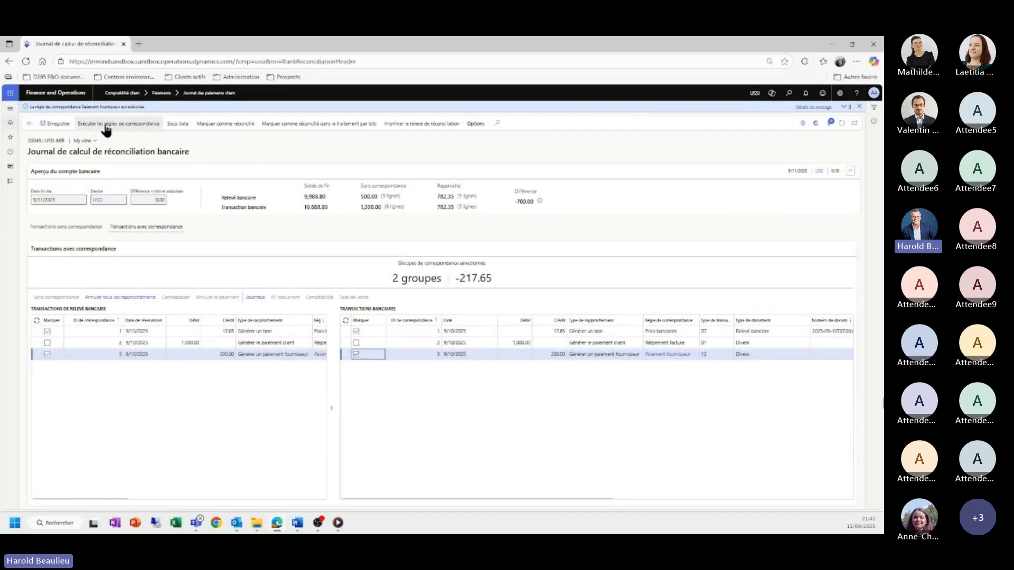
Run the Contrepassation matching rule on the reconciliation worksheet
click(106, 126)
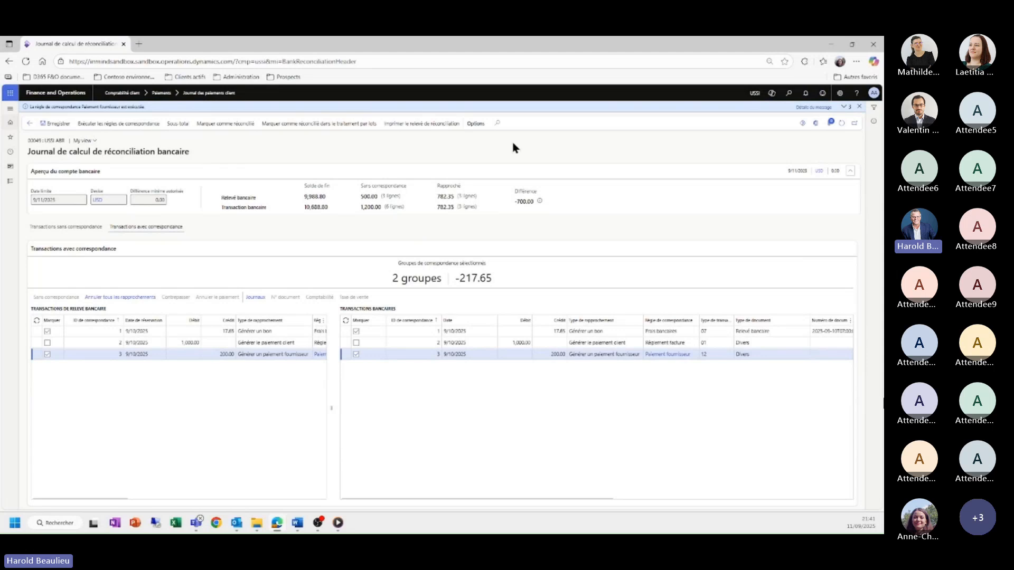
click(724, 176)
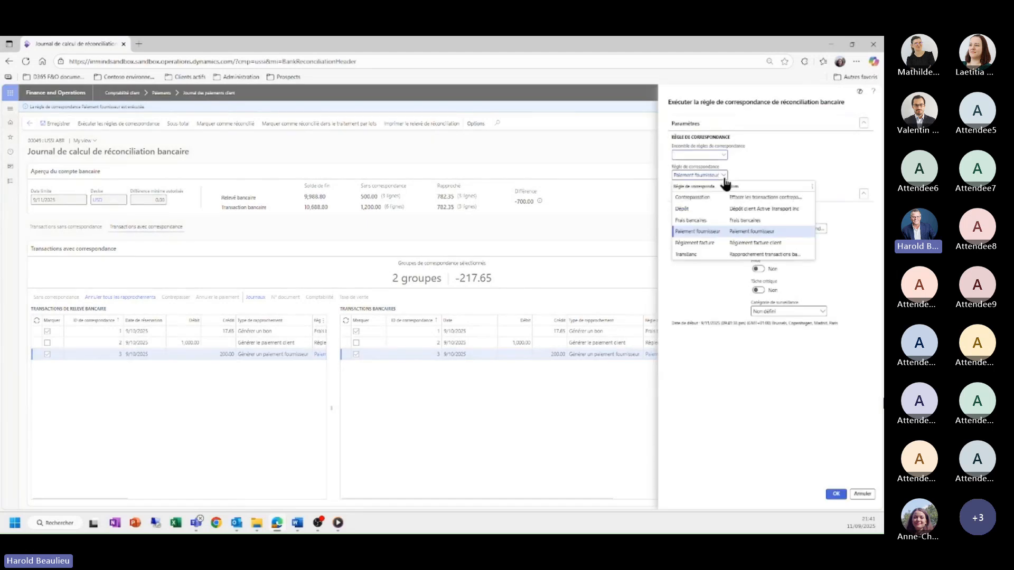
click(697, 197)
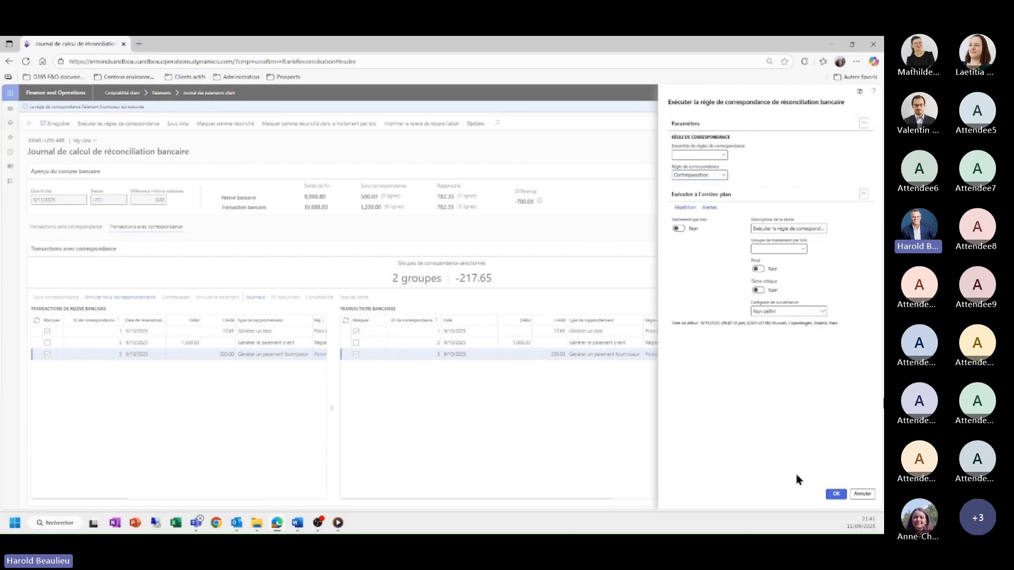
click(835, 495)
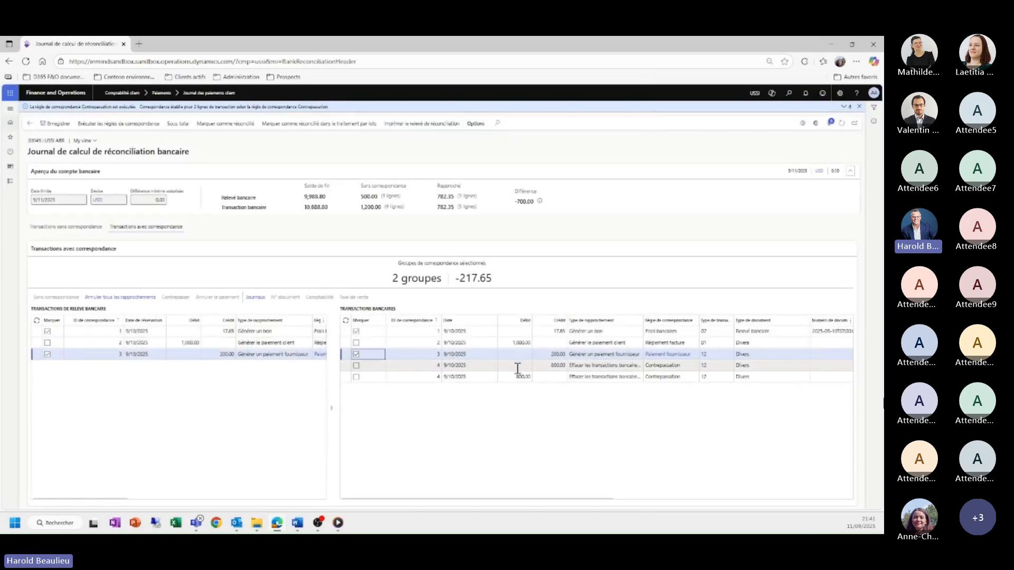
key(Right)
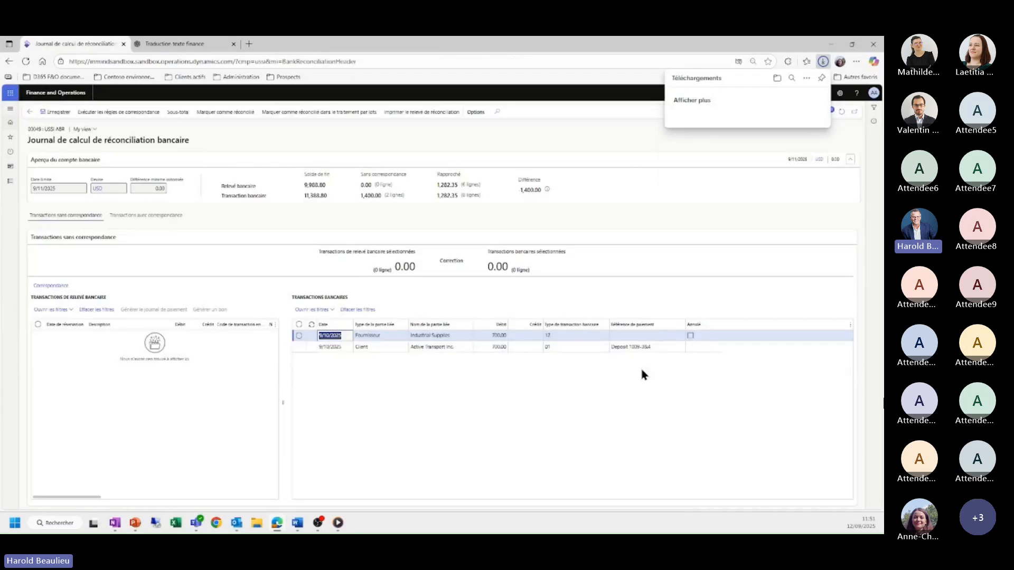
Open the downloaded bank reconciliation report in Excel to review the unreconciled company transactions, and return to the reconciliation worksheet in the browser
click(707, 105)
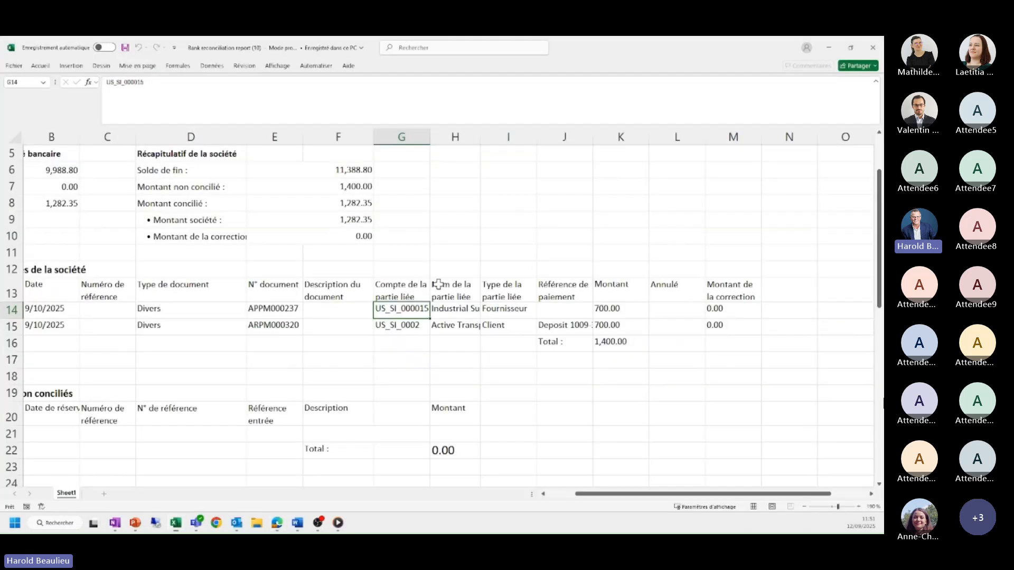
click(276, 524)
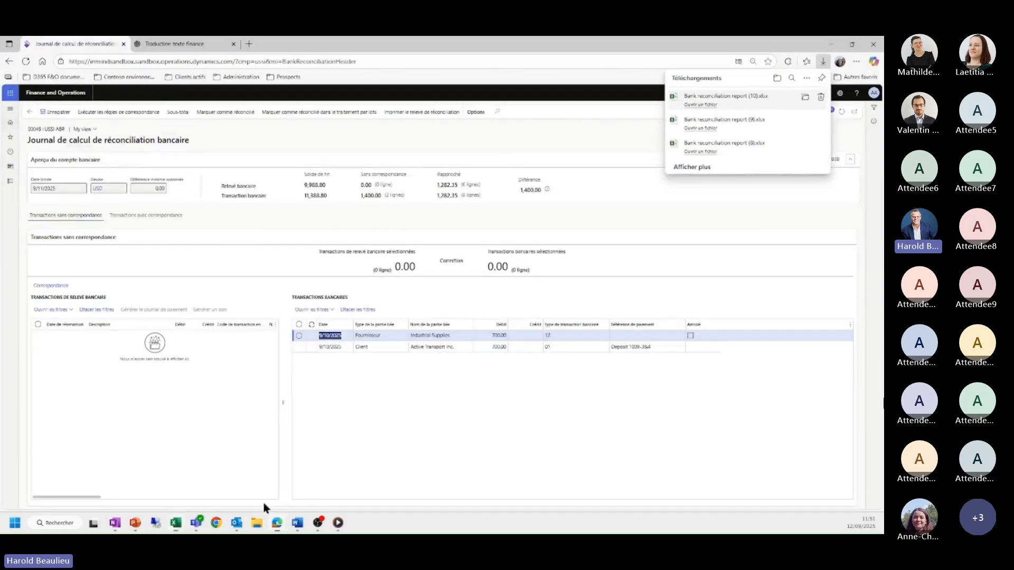
click(272, 141)
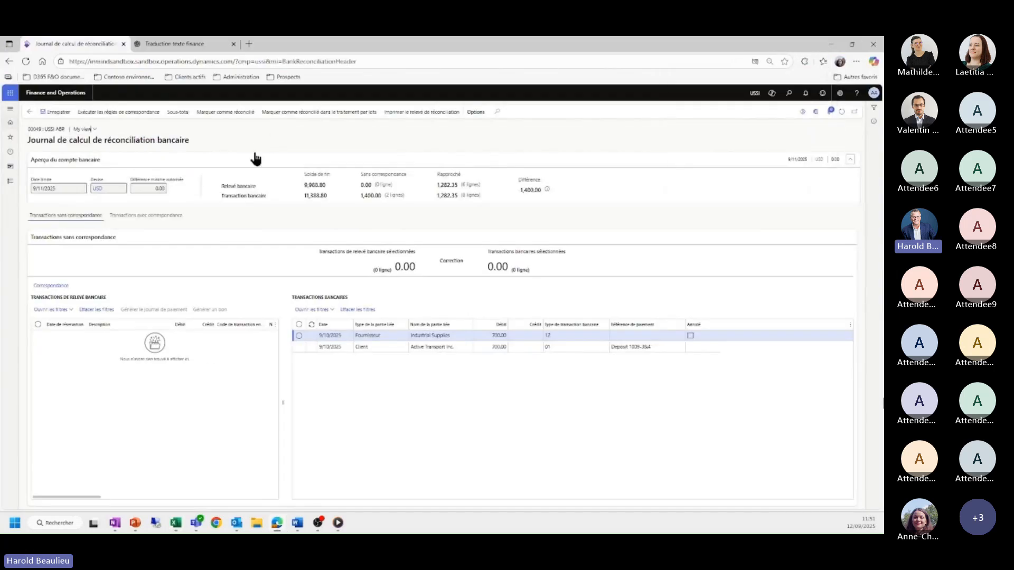
Mark the USSI ABR reconciliation worksheet as reconciled and confirm proceeding with the bank reconciliation immediately
click(232, 117)
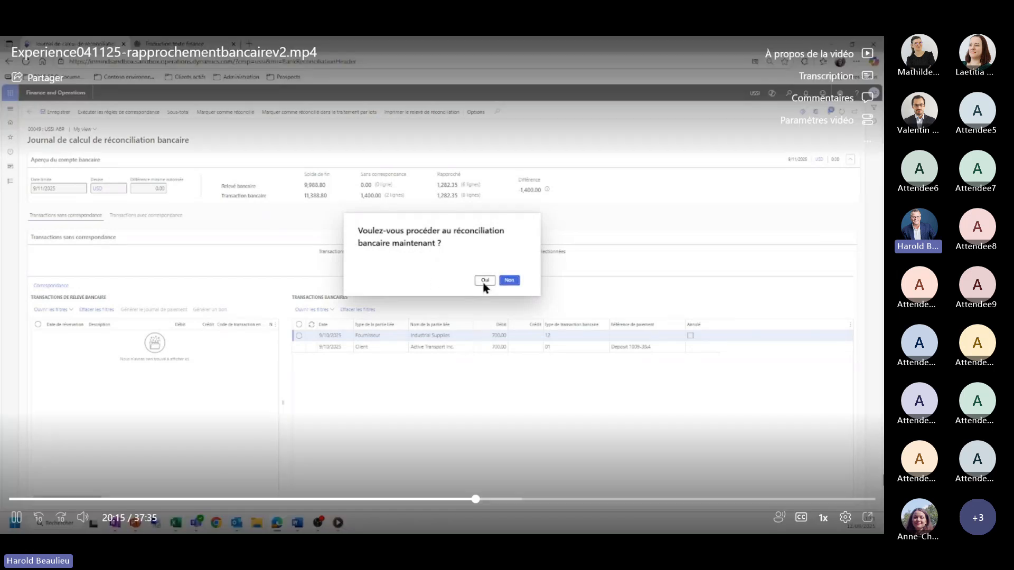
click(485, 281)
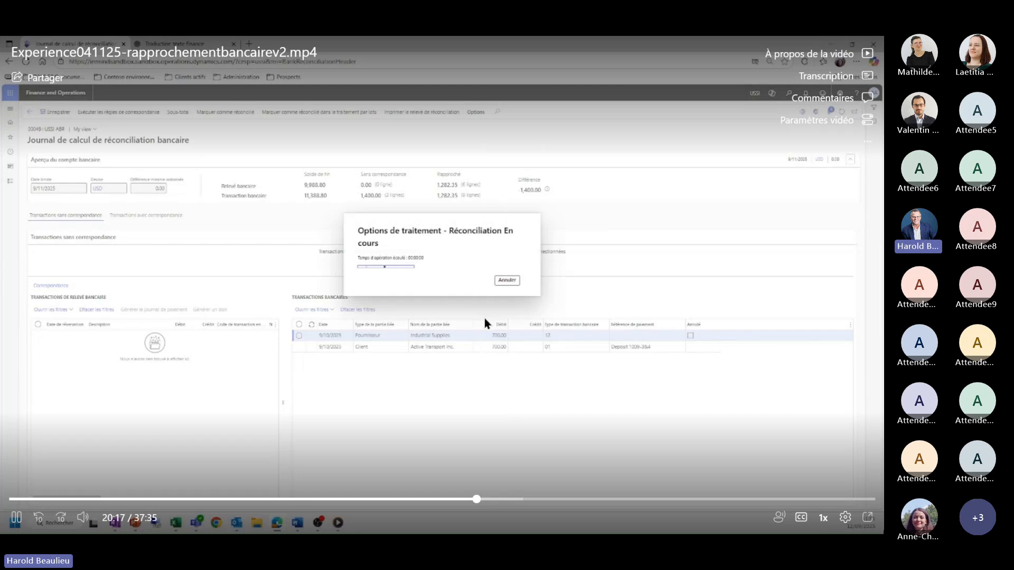
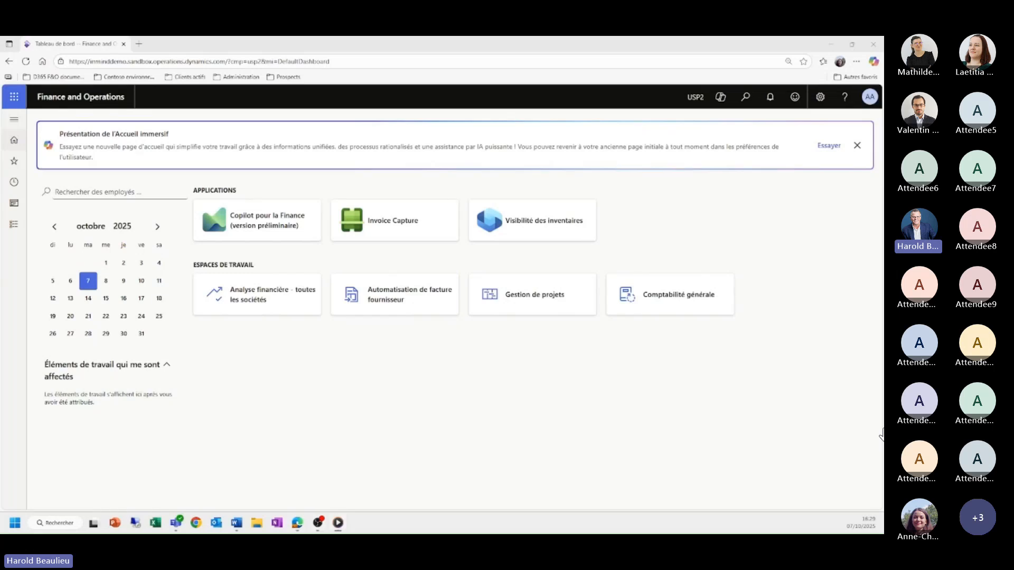
Try out the immersive home page (Accueil immersif) from the USP2 dashboard
click(821, 145)
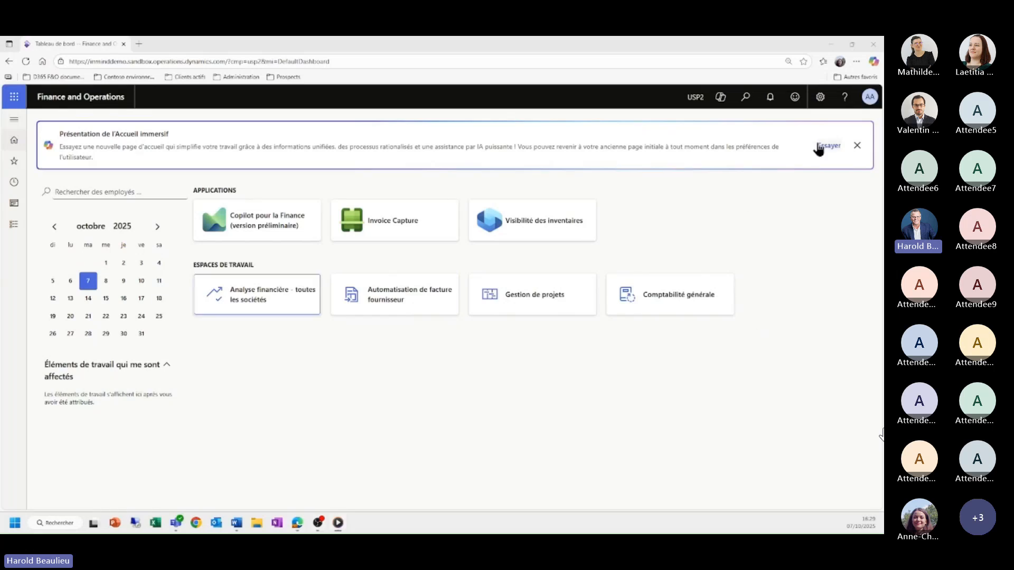
click(503, 293)
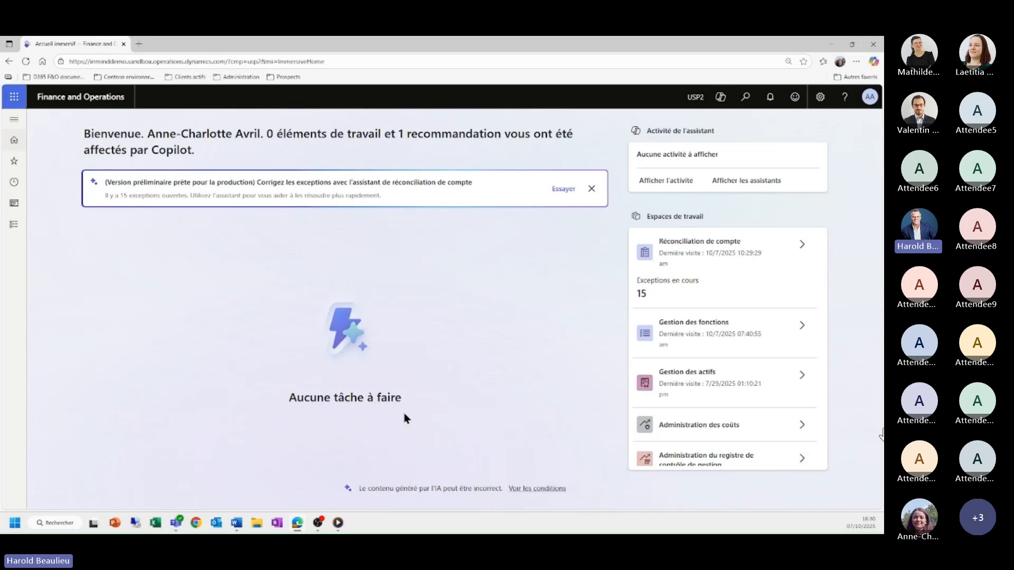
Show the assistants and select the account reconciliation mitigation suggestions template from their library
click(779, 188)
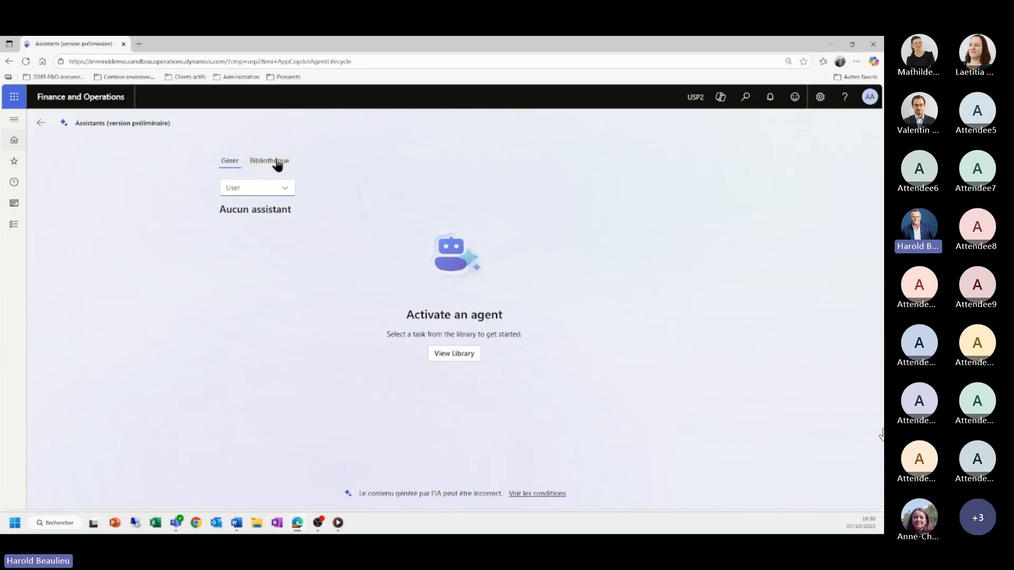
click(276, 165)
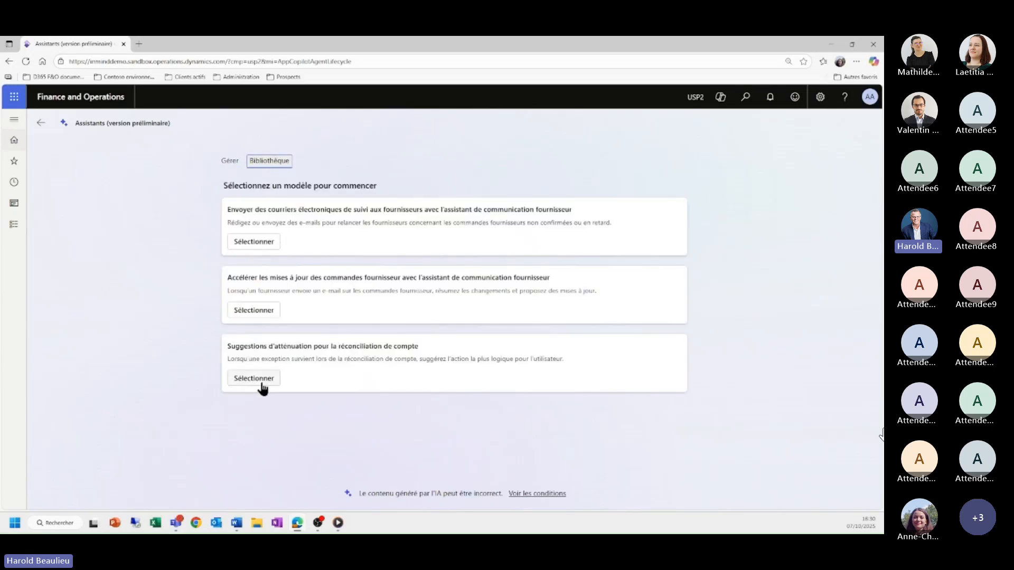
click(261, 384)
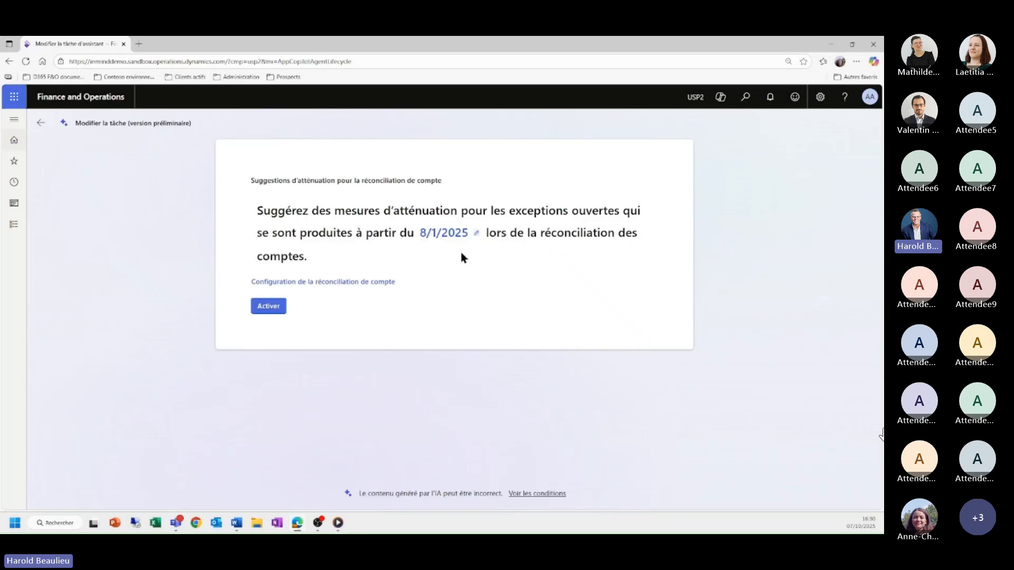
Set the start date for open exceptions to 7/1/2025 in the mitigation suggestions task and activate it
click(476, 233)
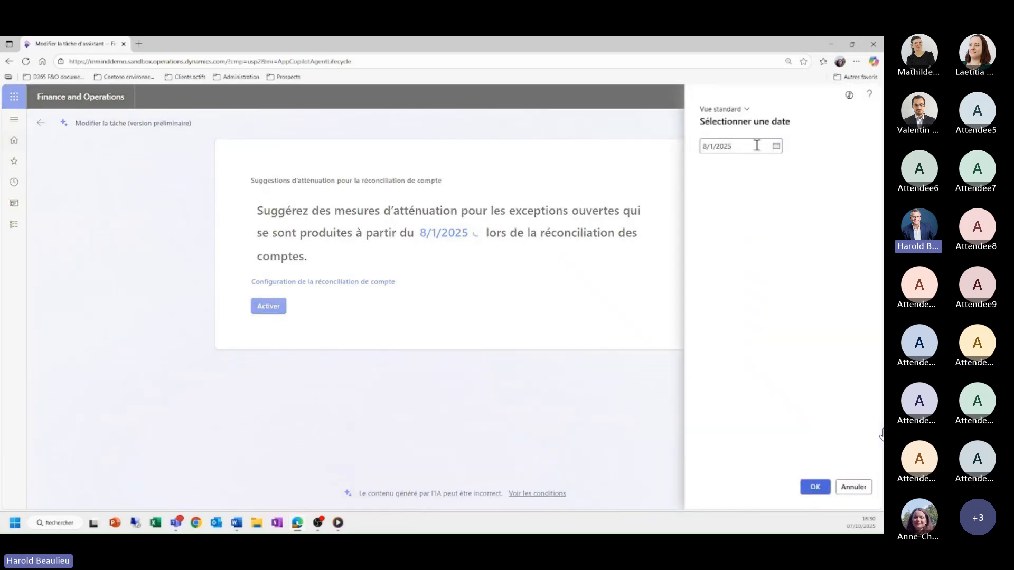
click(775, 147)
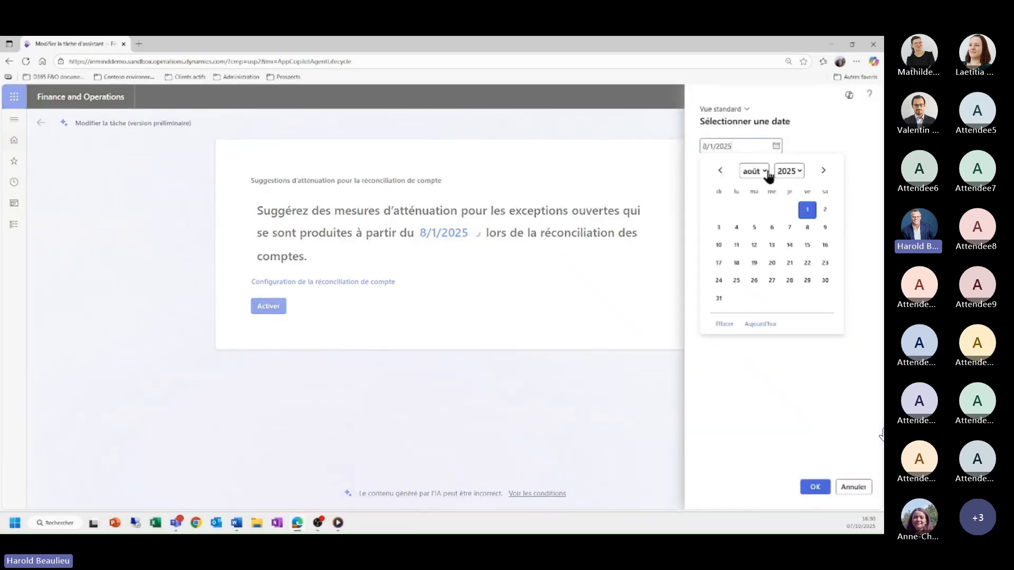
click(768, 175)
click(749, 279)
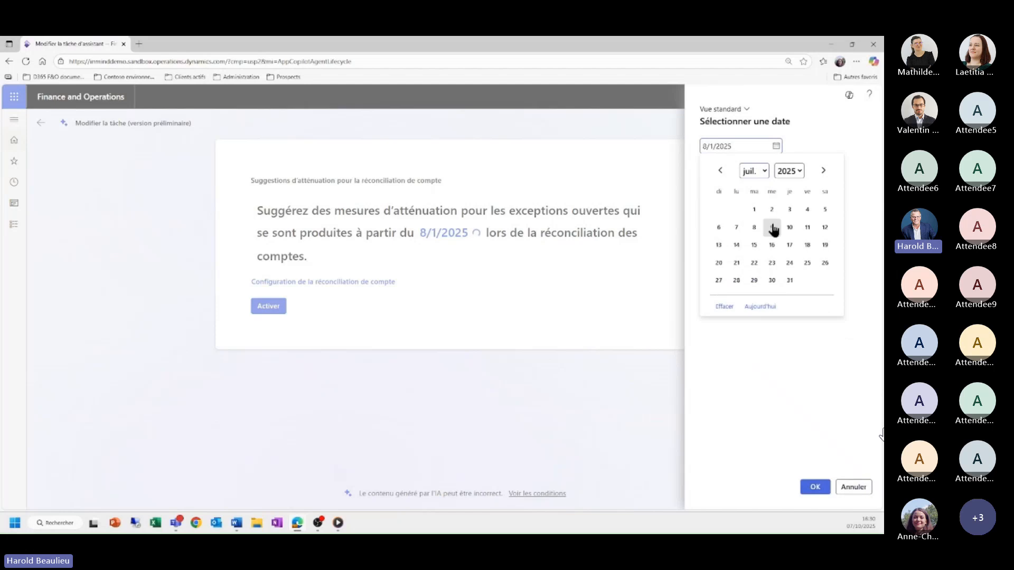
click(754, 210)
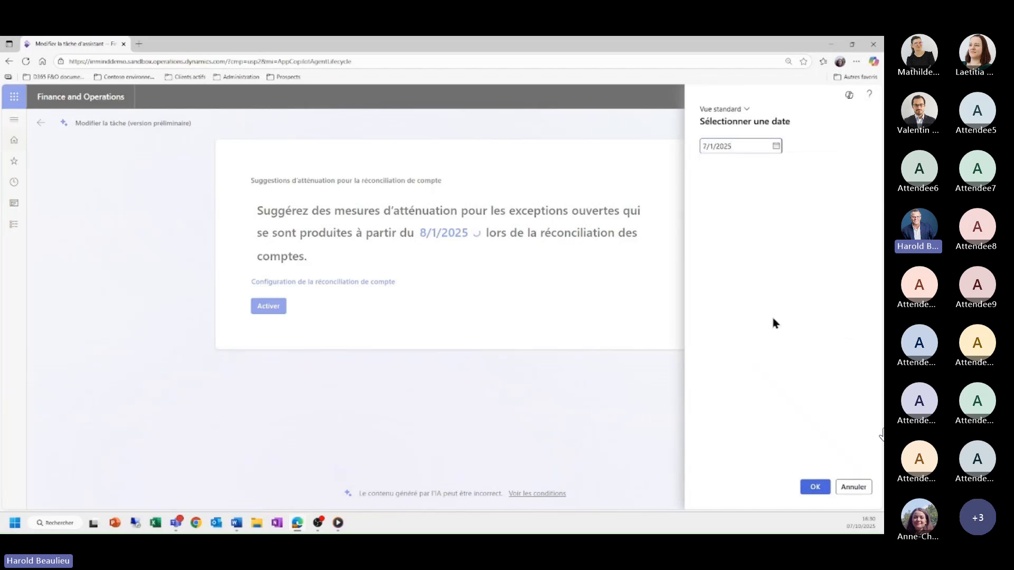
click(819, 488)
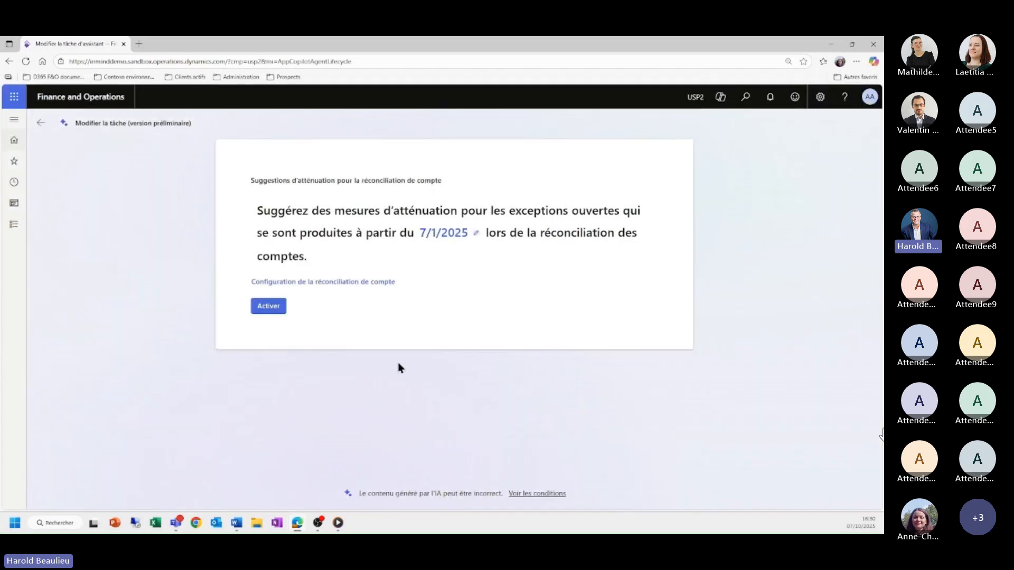
click(270, 308)
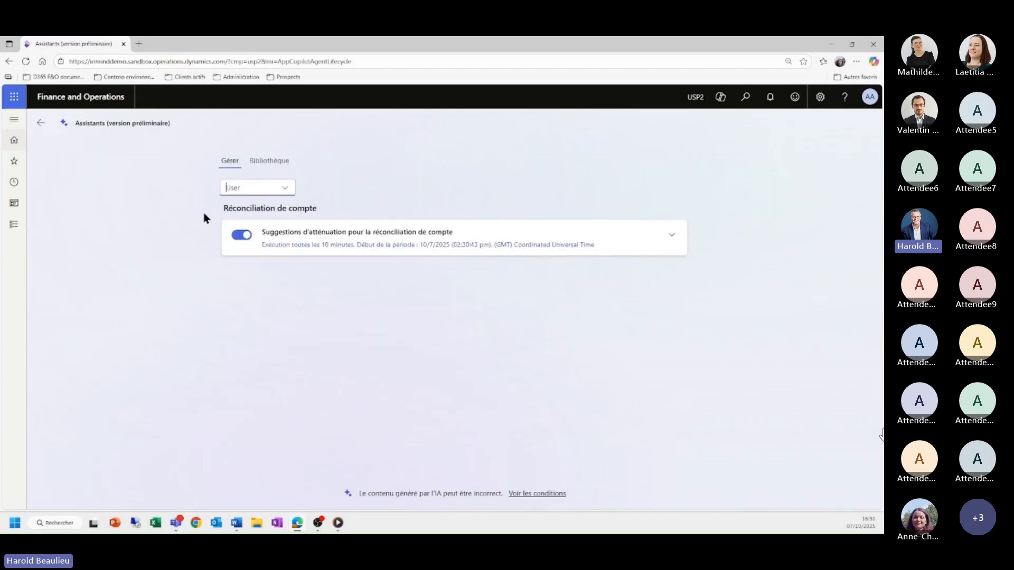
Leave the assistants, go to the account reconciliation workspace and open the open exceptions of the Banque area
click(41, 122)
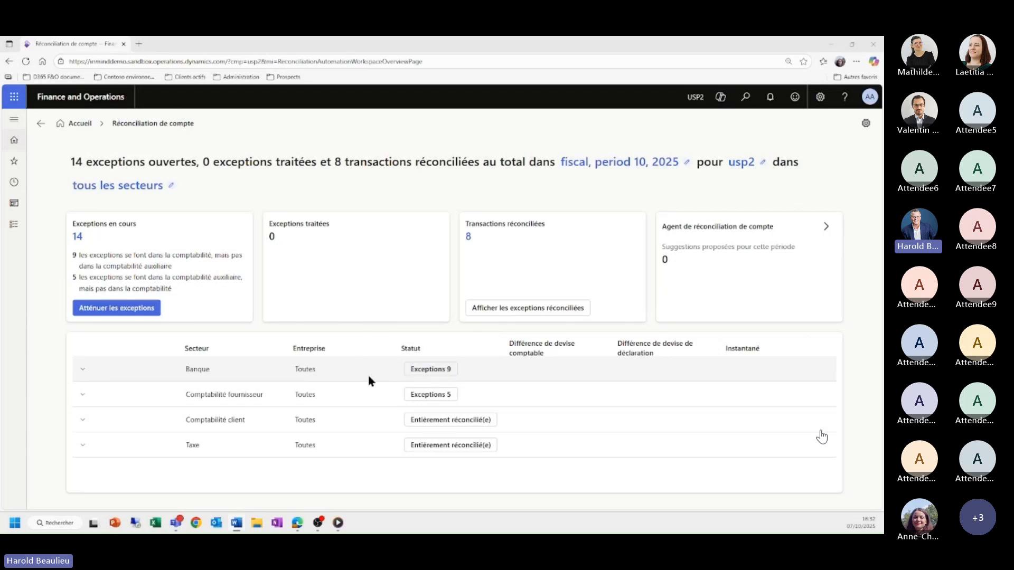
click(419, 371)
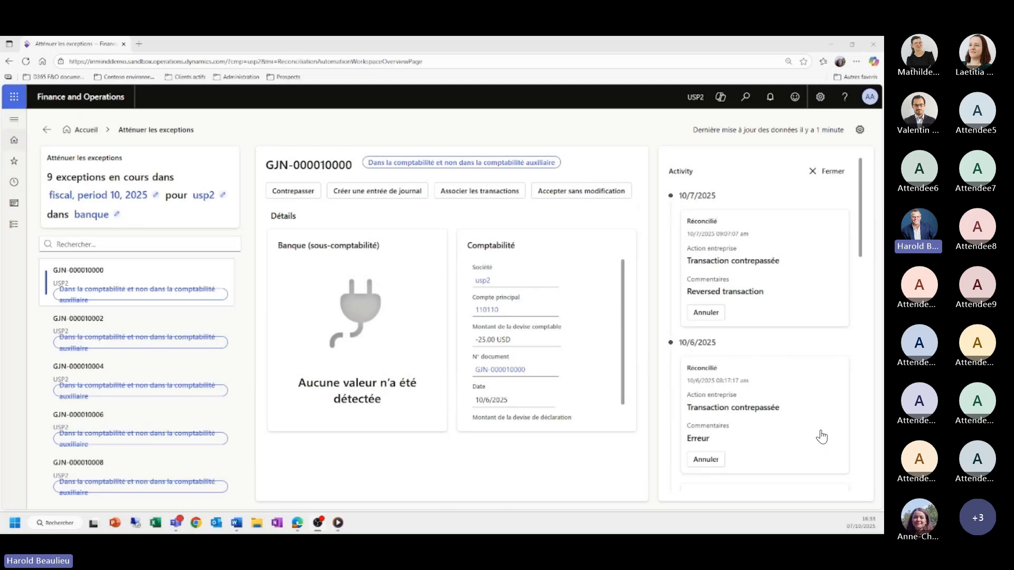
key(Right)
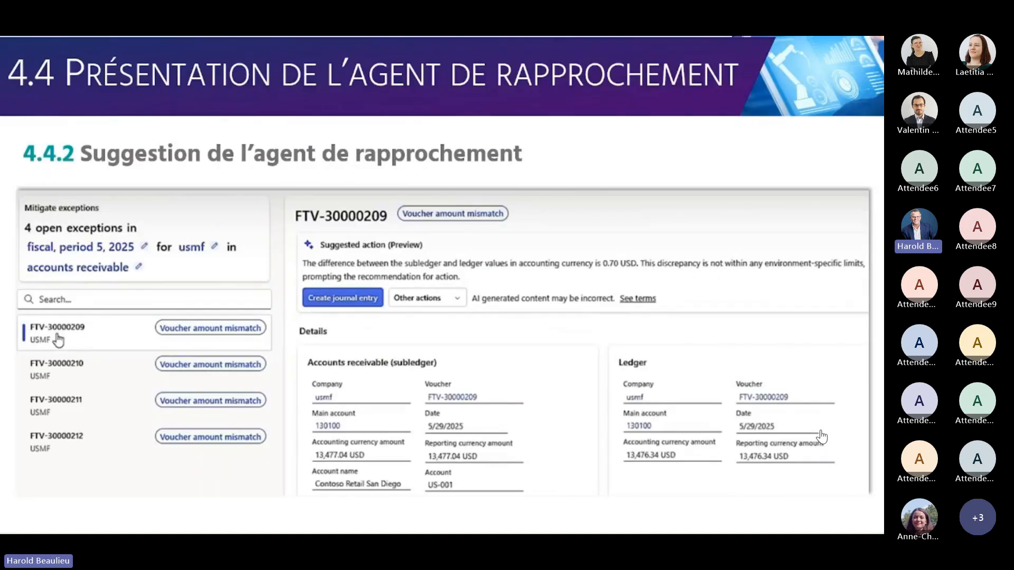